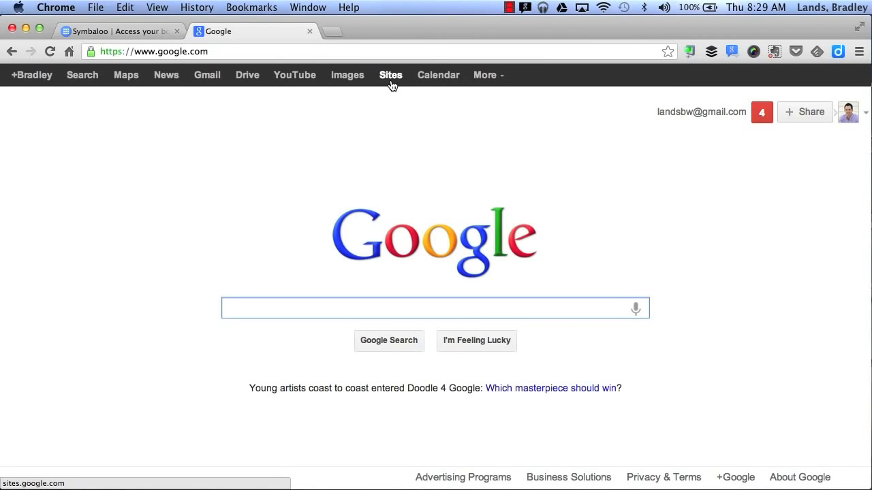
Open Google Sites from Google's full product list and start creating a new site
left_click(486, 75)
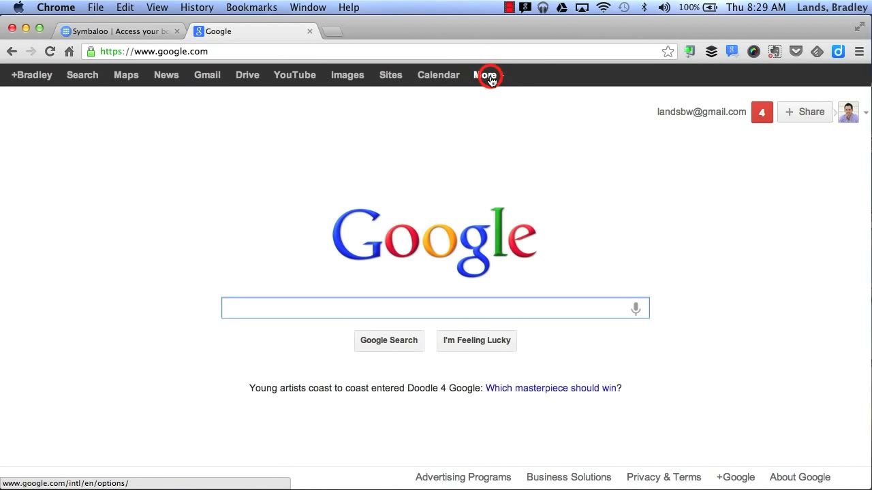
left_click(501, 256)
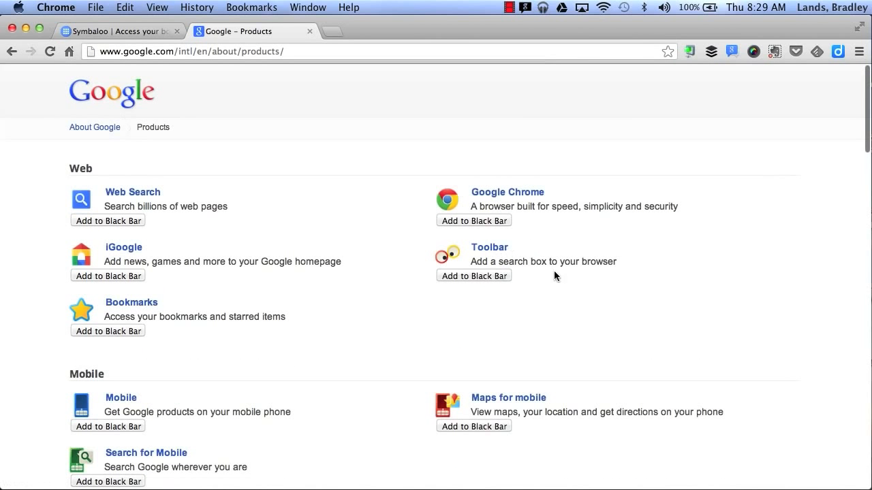
scroll(590, 320, "down", 10)
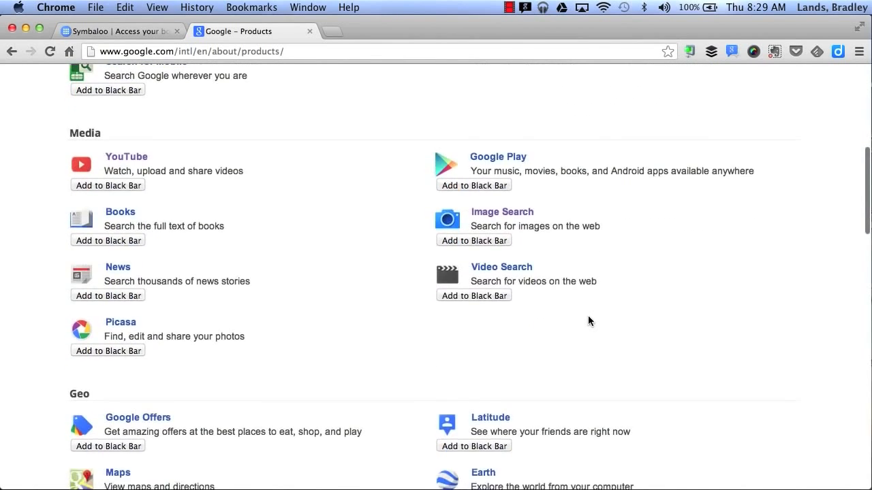
scroll(589, 321, "down", 5)
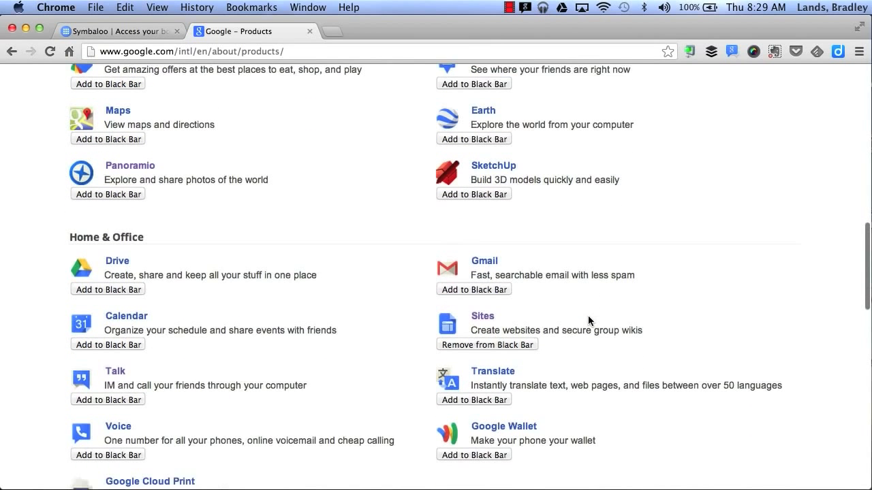
left_click(485, 311)
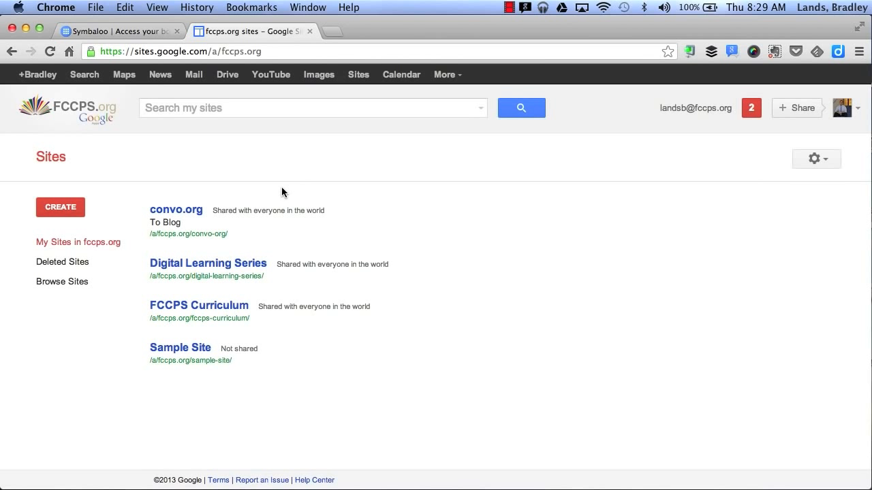
left_click(66, 215)
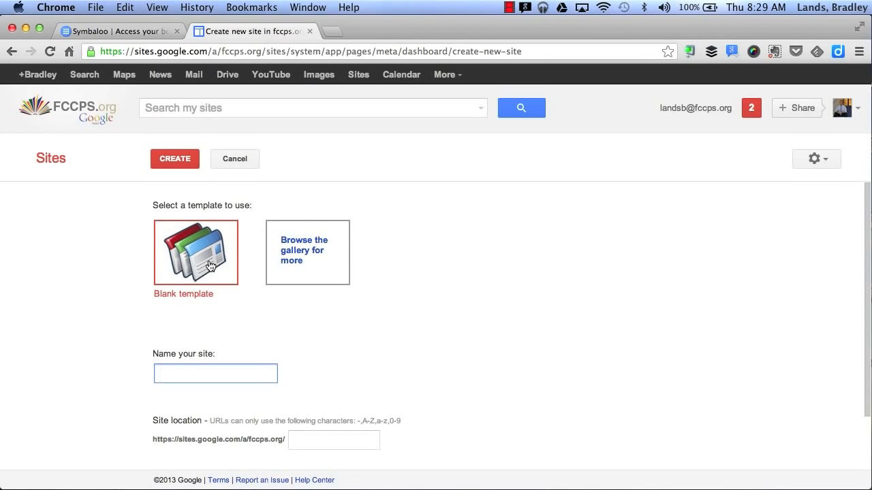
Browse the Schools & education templates in the site template gallery
left_click(322, 253)
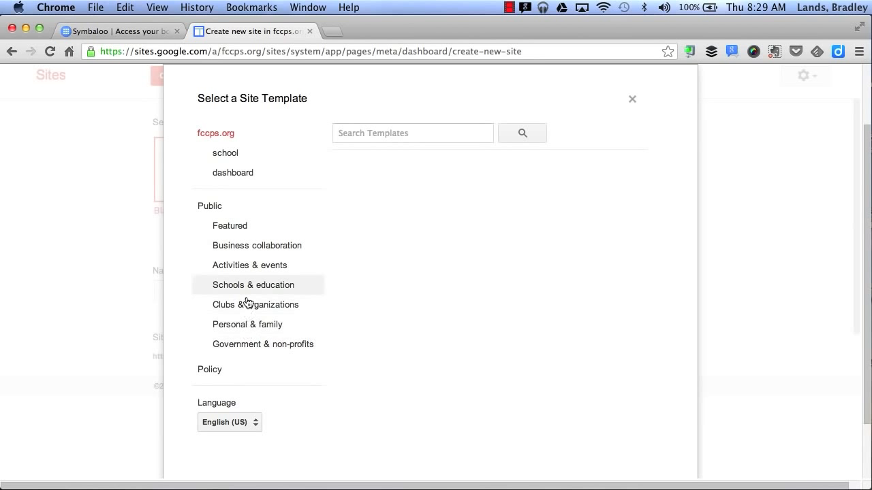
left_click(295, 287)
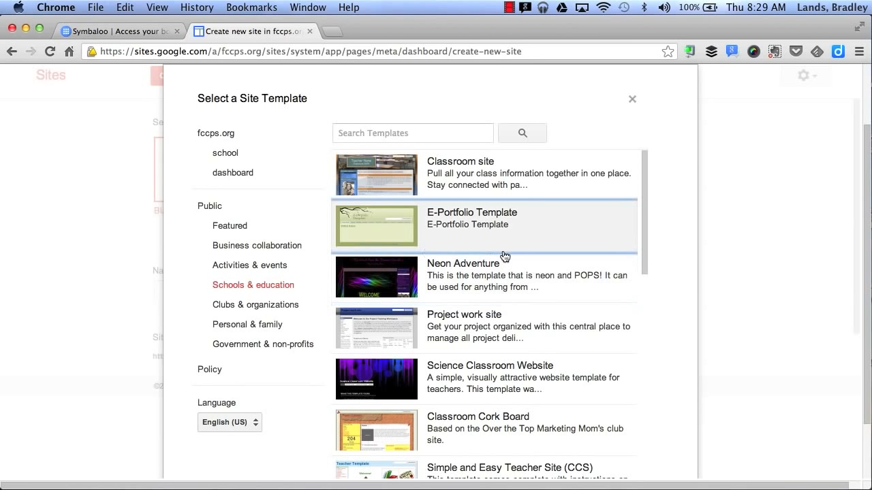
scroll(504, 256, "down", 5)
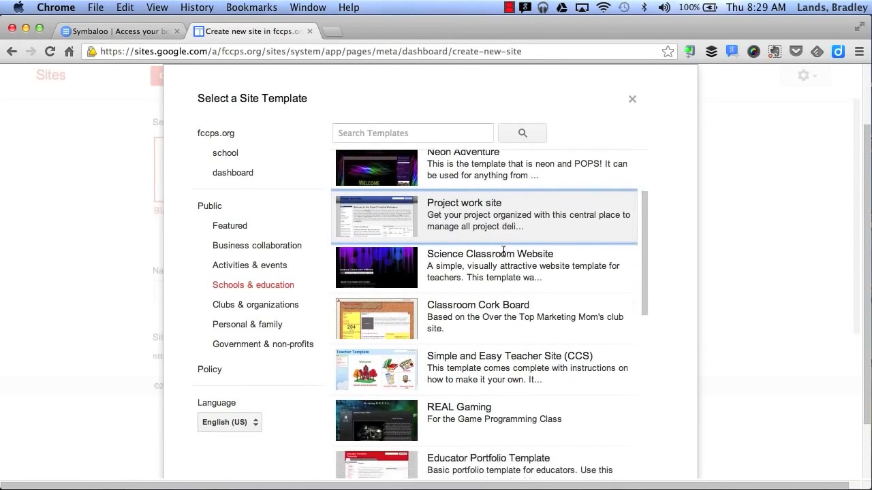
scroll(504, 256, "down", 6)
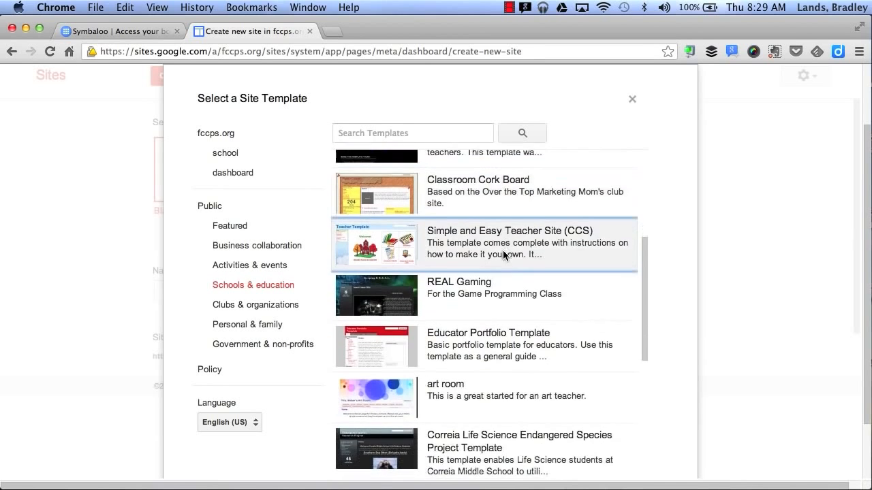
scroll(502, 255, "up", 9)
scroll(503, 256, "up", 3)
Search the public site templates for "classroom", look through the results and leave the gallery without choosing one
left_click(238, 254)
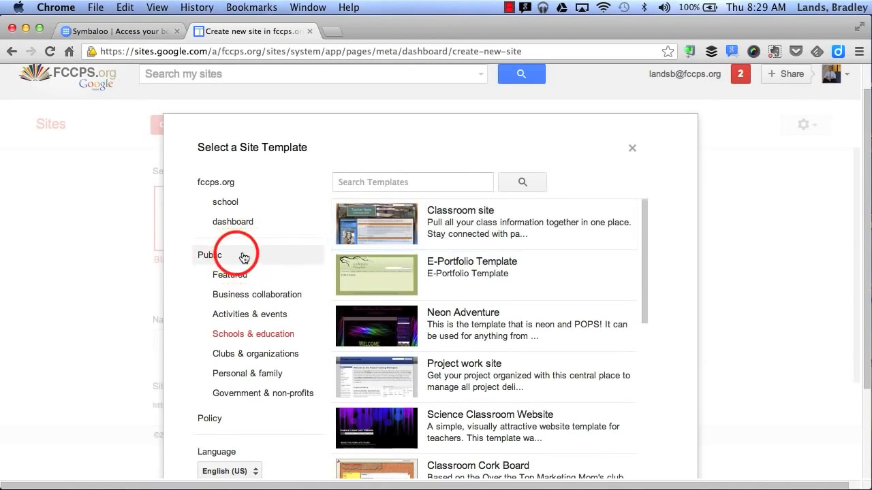
left_click(370, 178)
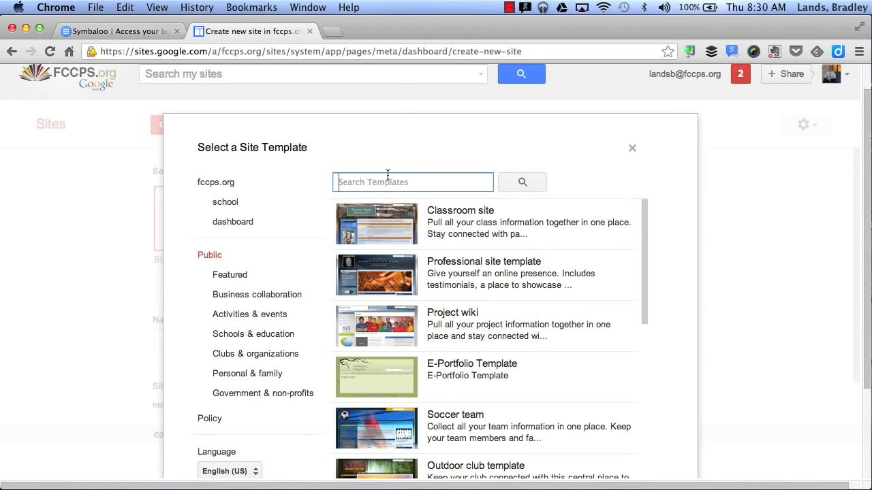
type("classroom")
key("Return")
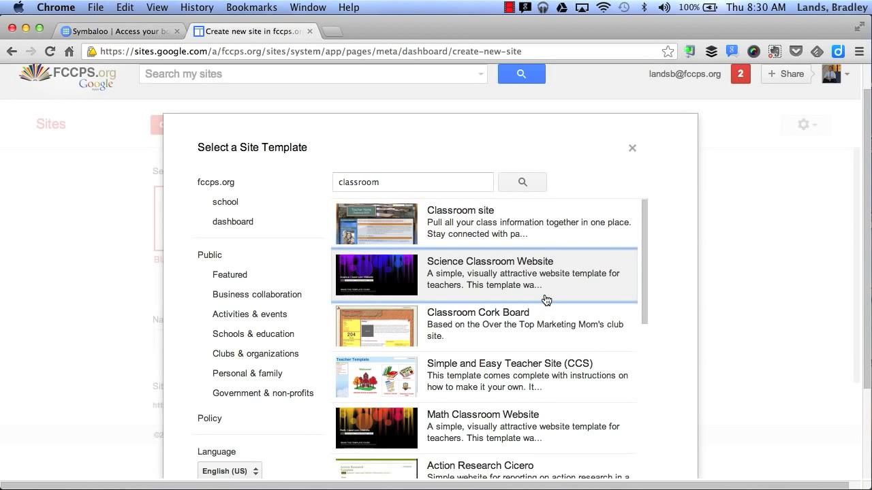
scroll(546, 300, "down", 4)
scroll(545, 298, "up", 5)
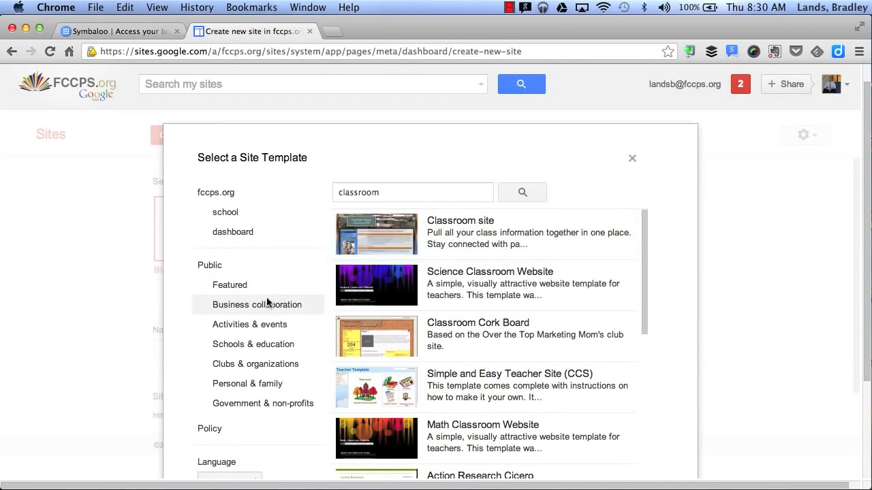
scroll(266, 304, "down", 2)
left_click(276, 447)
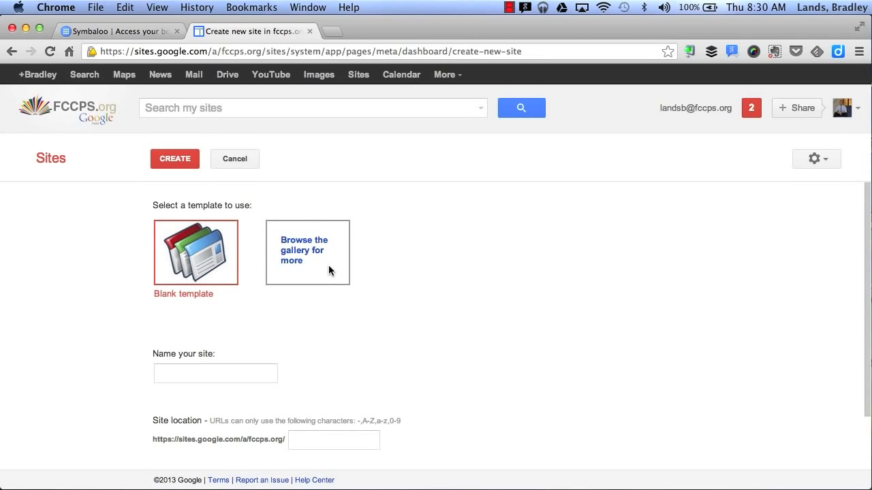
Name the new site "My Google Site", keeping the blank template
scroll(272, 286, "down", 2)
left_click(211, 307)
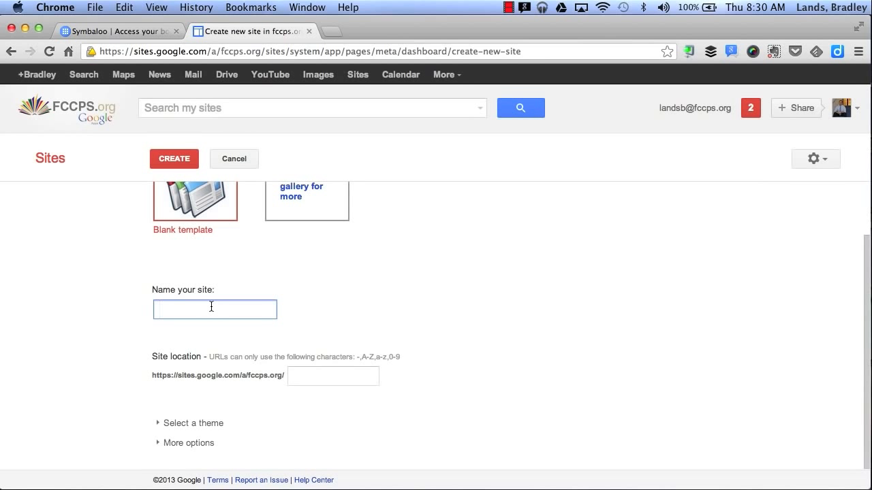
type("My Google Site")
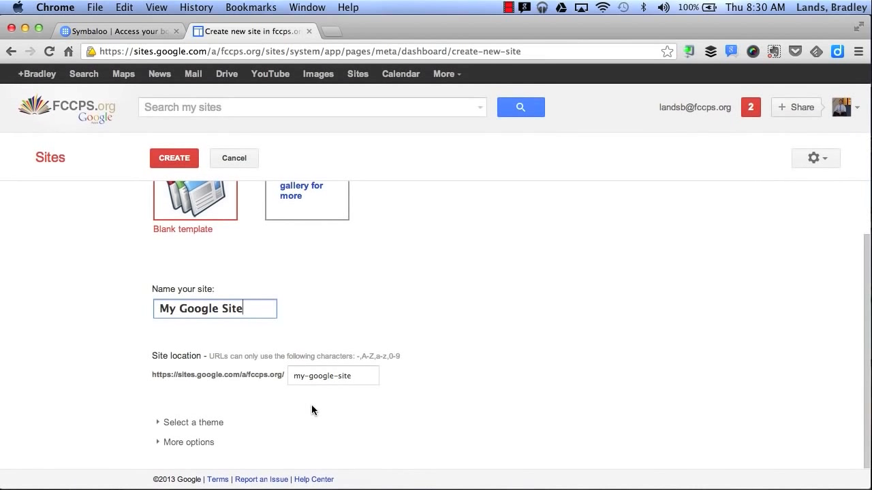
Look through the available site themes and choose the Notebook theme
left_click(158, 425)
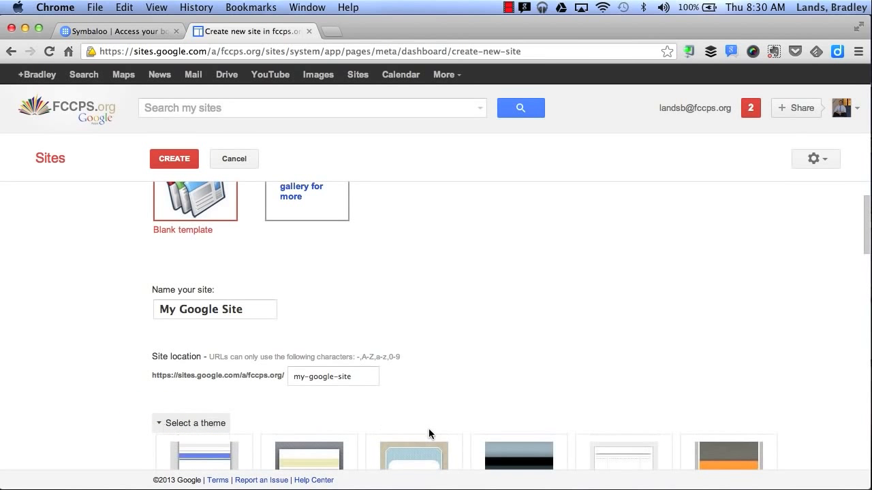
scroll(428, 429, "down", 10)
scroll(428, 434, "down", 7)
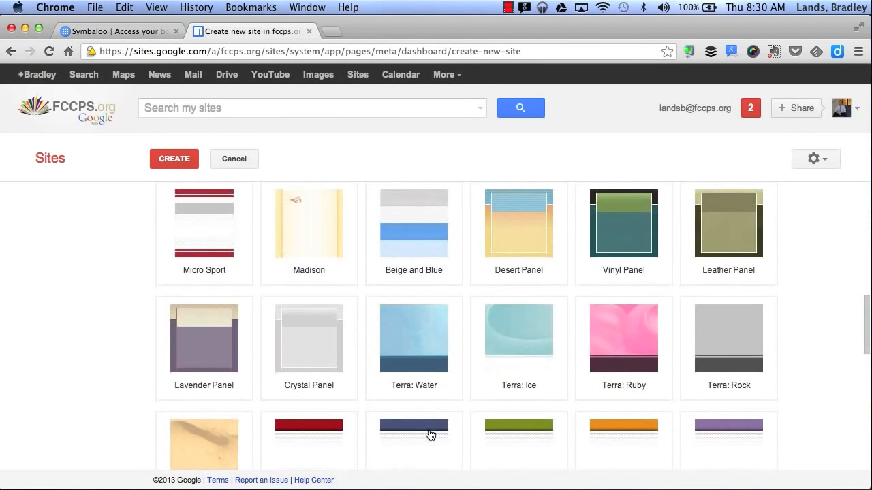
scroll(429, 435, "up", 5)
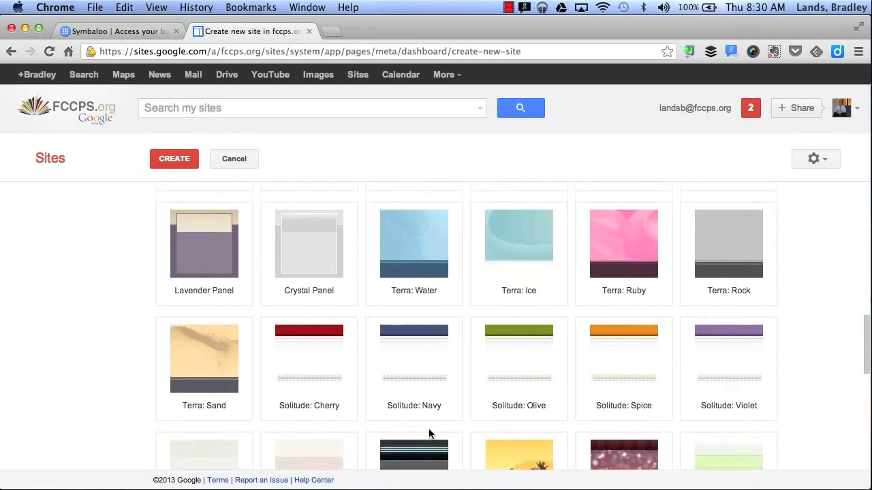
scroll(429, 436, "up", 3)
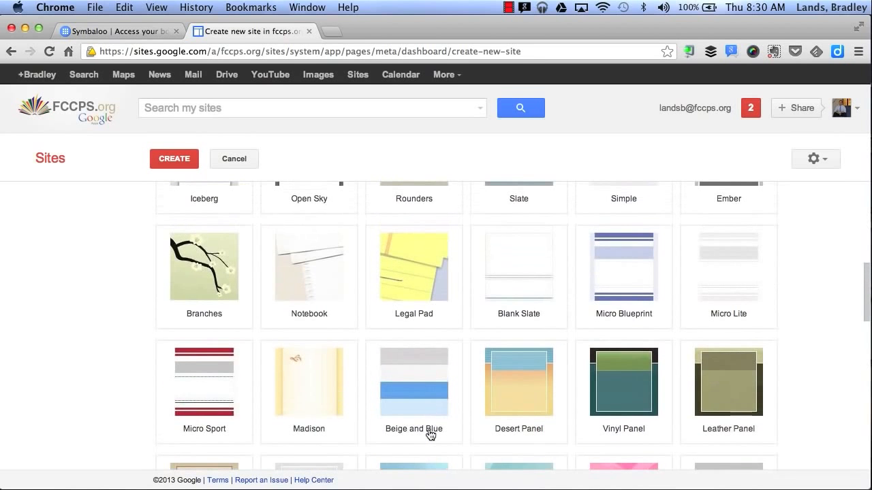
left_click(325, 286)
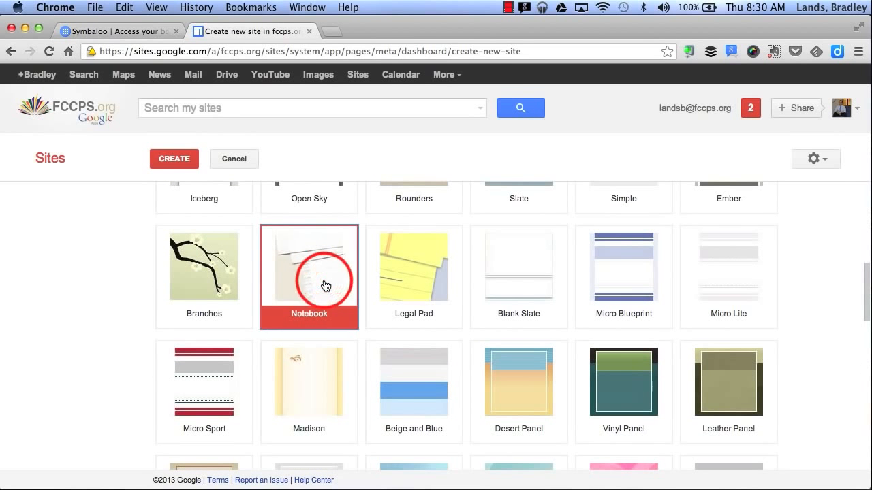
Enter "school, education," as the site categories, leave the description empty and create the site
scroll(51, 344, "down", 10)
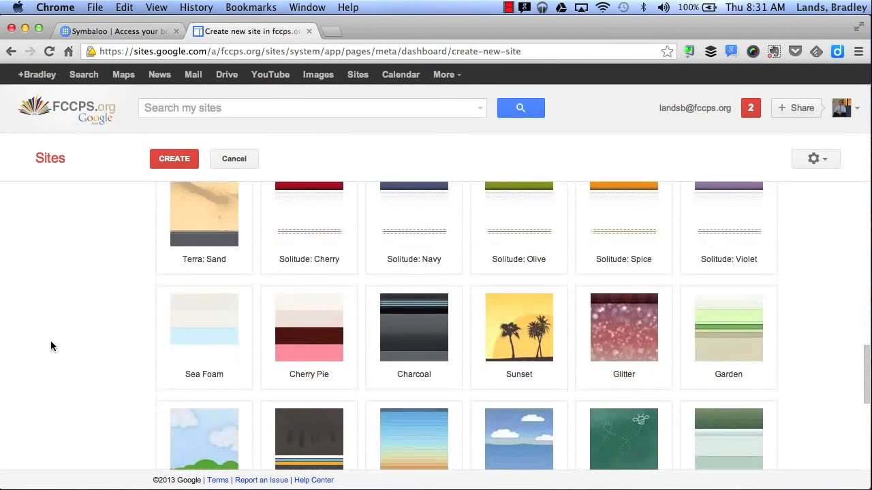
scroll(51, 340, "down", 4)
left_click(159, 443)
scroll(160, 444, "down", 3)
left_click(193, 347)
type("s")
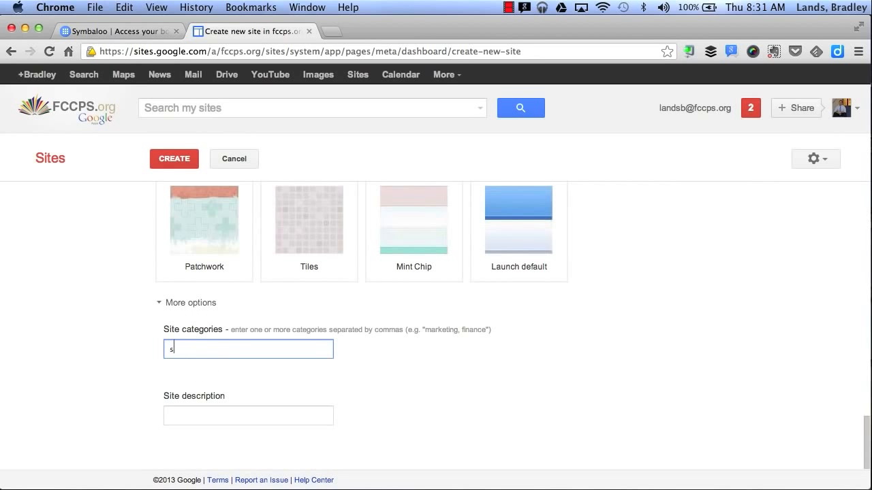
type("chool, education,")
left_click(171, 421)
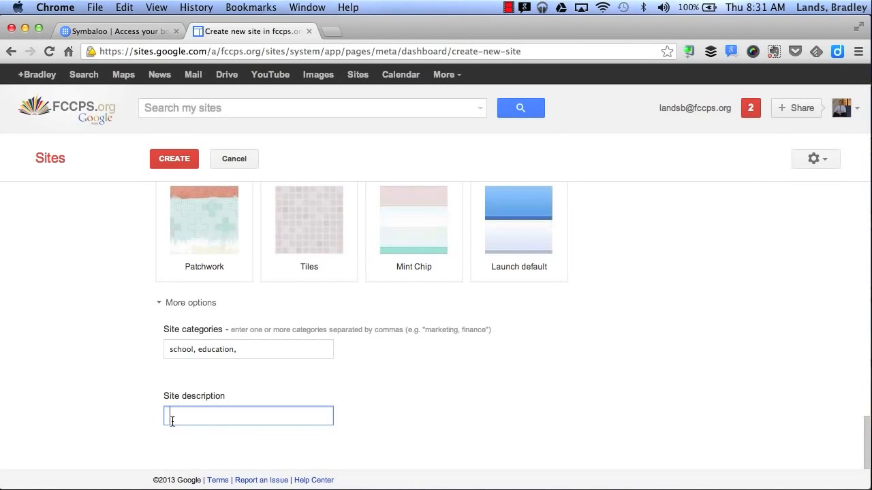
scroll(96, 267, "up", 10)
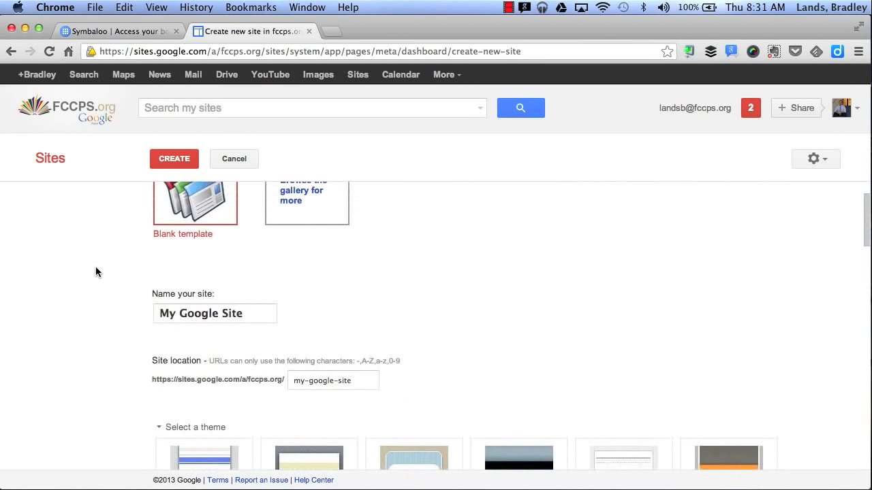
left_click(180, 159)
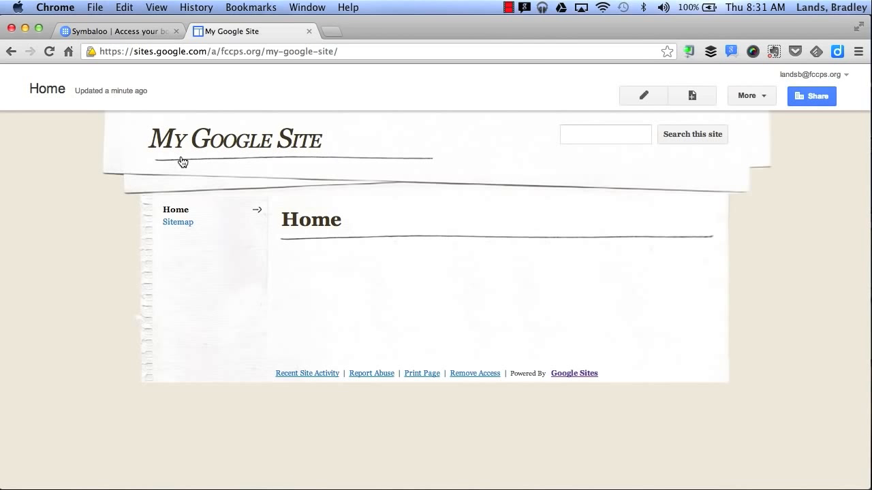
Edit the home page and add the body text "I can type in text"
left_click(631, 100)
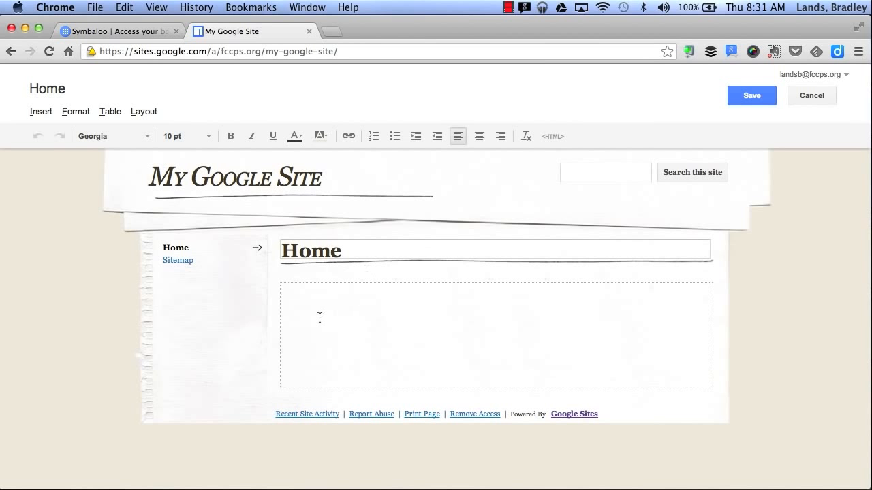
type("I can type in ")
type("text")
key("BackSpace")
type("xt")
Change the home page's title to "Google Site" and save the page
left_click(312, 252)
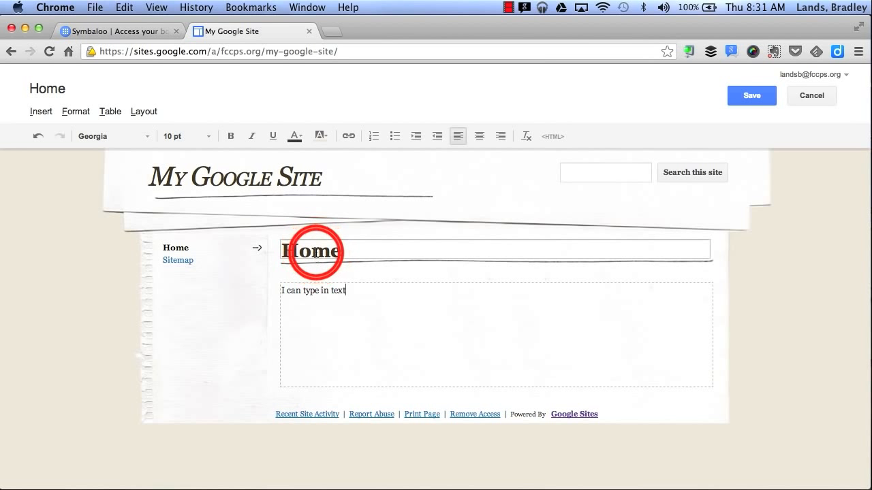
double_click(314, 252)
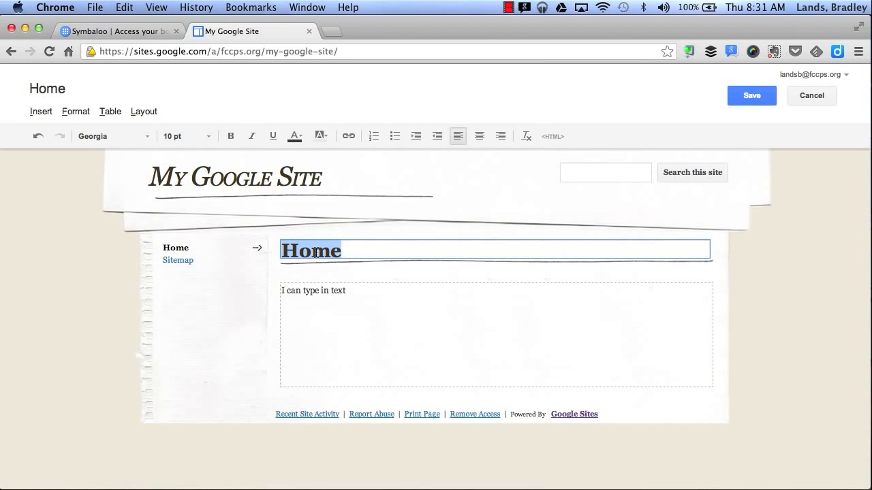
type("Google Site")
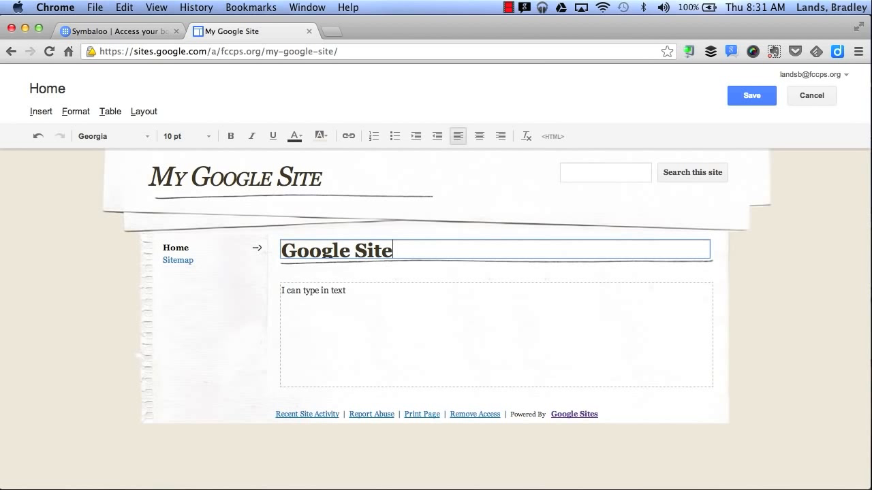
left_click(740, 97)
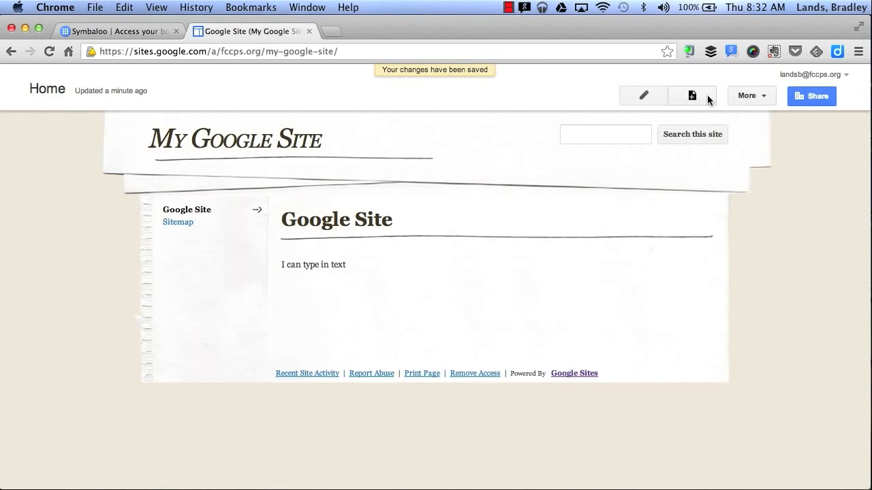
Create a new page named "Directions" with the Web Page template at the top level of the site
left_click(708, 99)
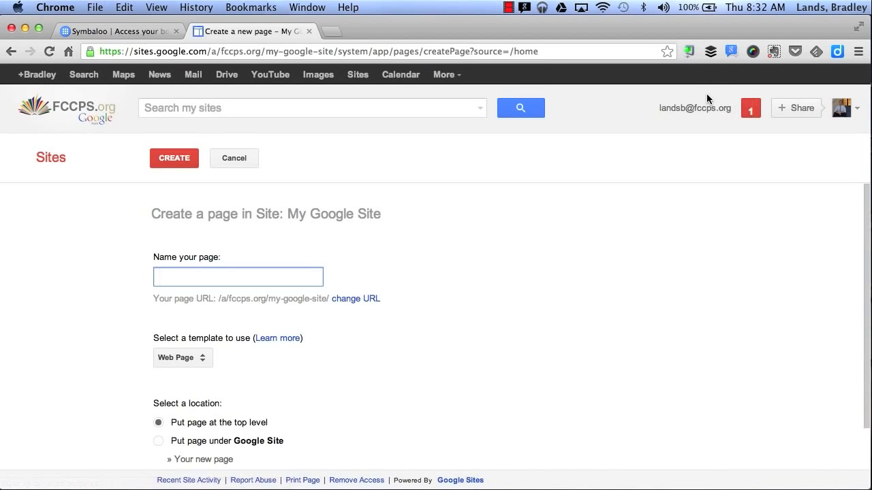
left_click(212, 273)
type("Directions")
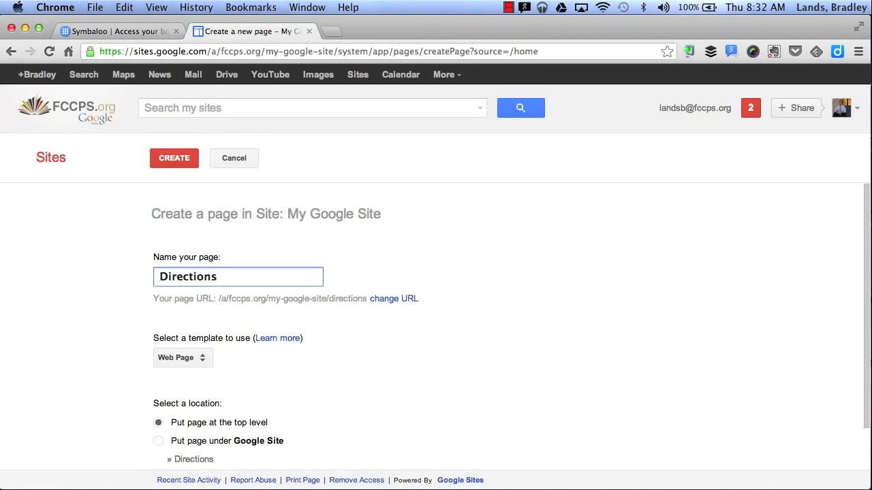
scroll(123, 346, "down", 2)
left_click(196, 360)
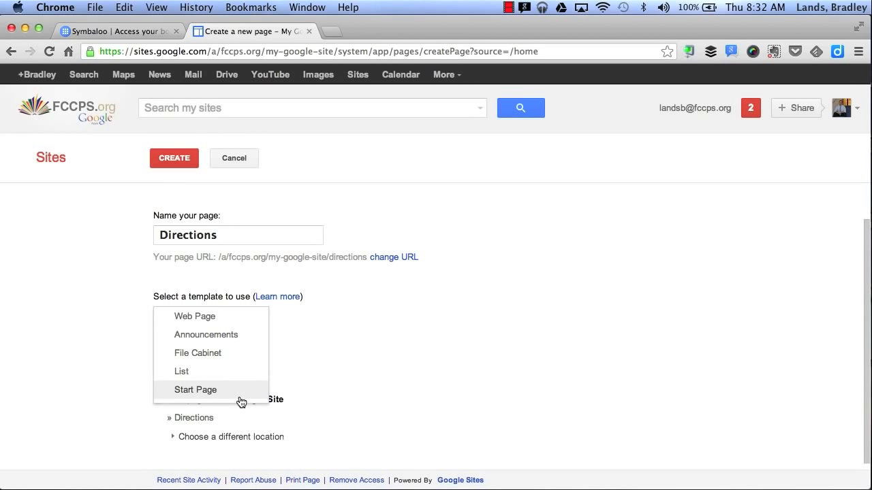
left_click(247, 317)
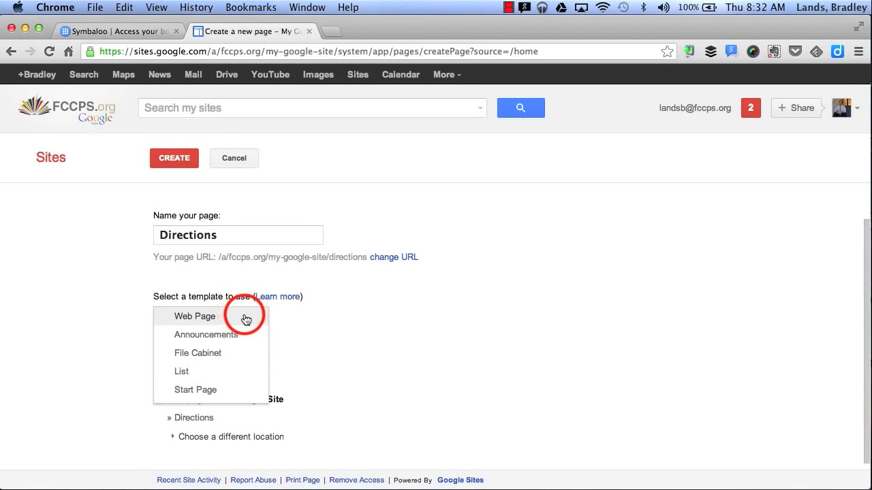
scroll(335, 320, "down", 1)
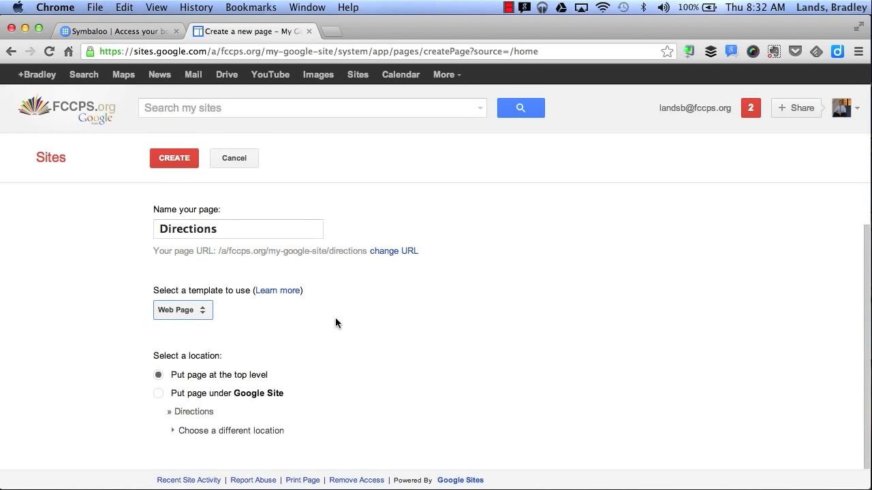
scroll(335, 320, "up", 2)
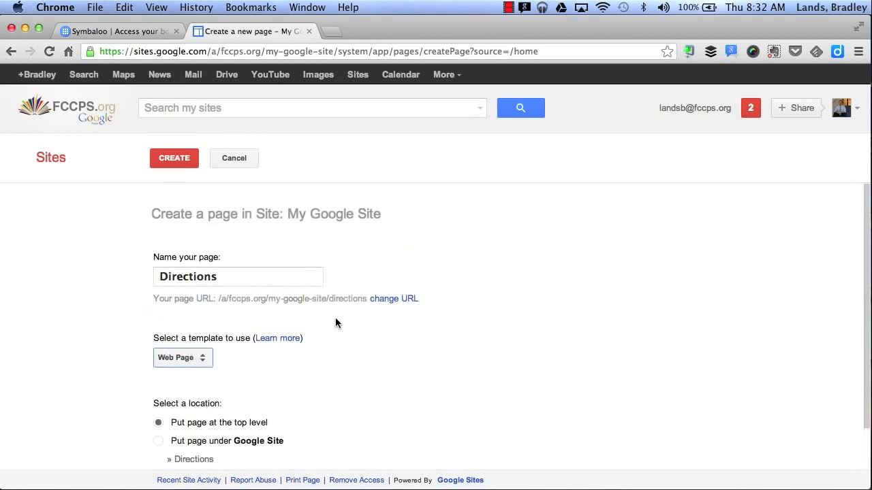
left_click(178, 157)
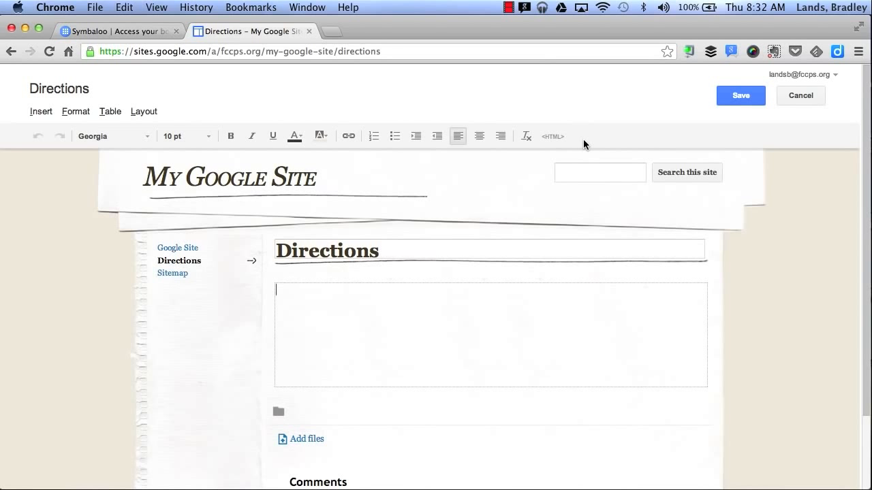
Look through the content types that can be inserted on the Directions page and view the YouTube video options without adding one
left_click(46, 116)
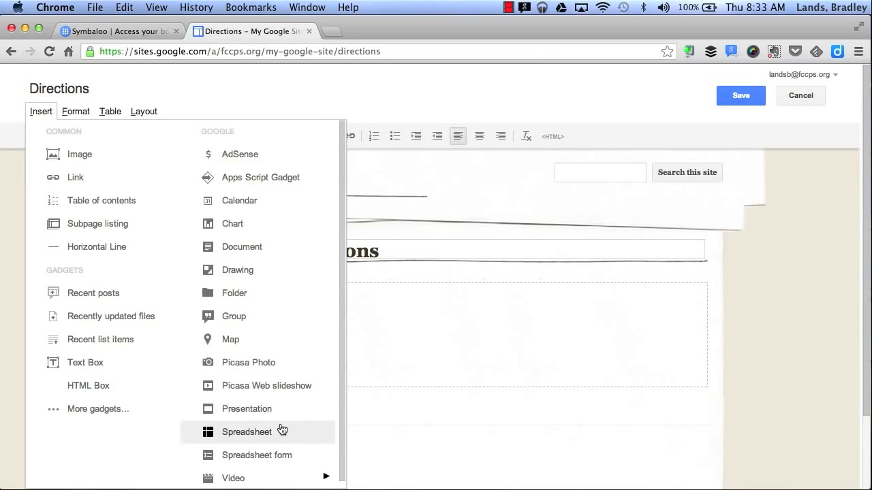
mouse_move(271, 475)
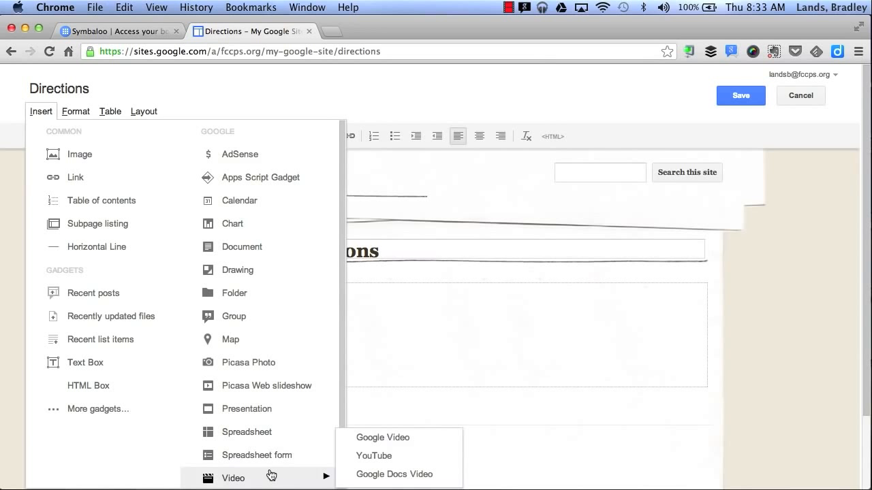
left_click(351, 461)
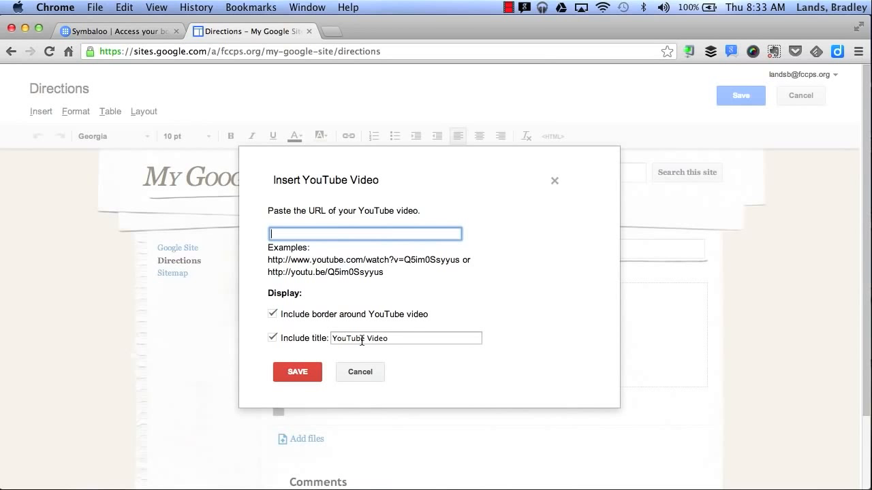
left_click(352, 372)
View the image upload options without adding an image, and save the Directions page
left_click(41, 113)
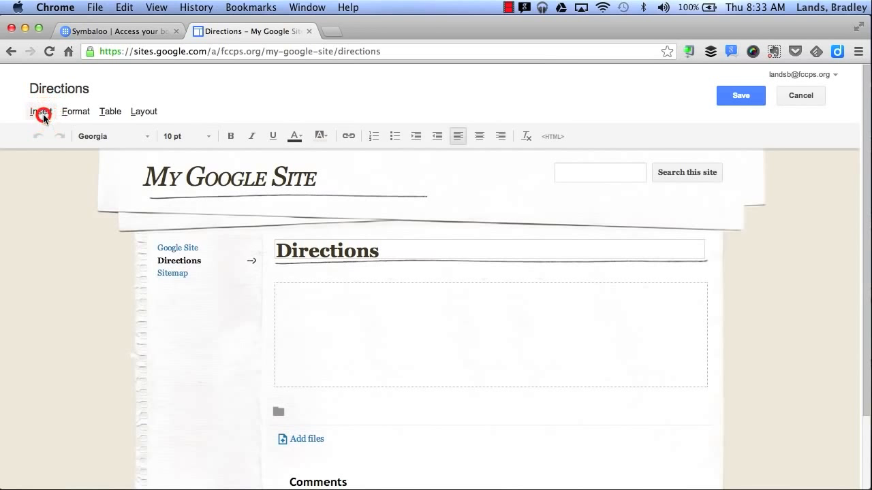
left_click(89, 154)
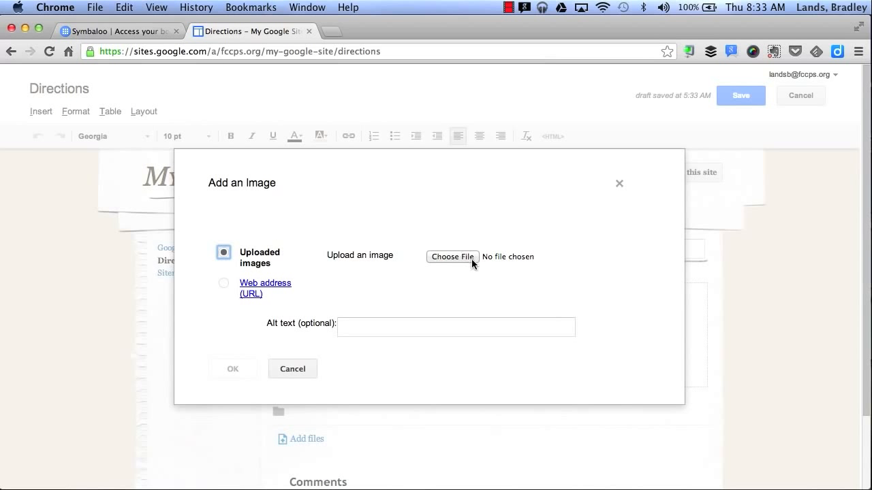
left_click(293, 366)
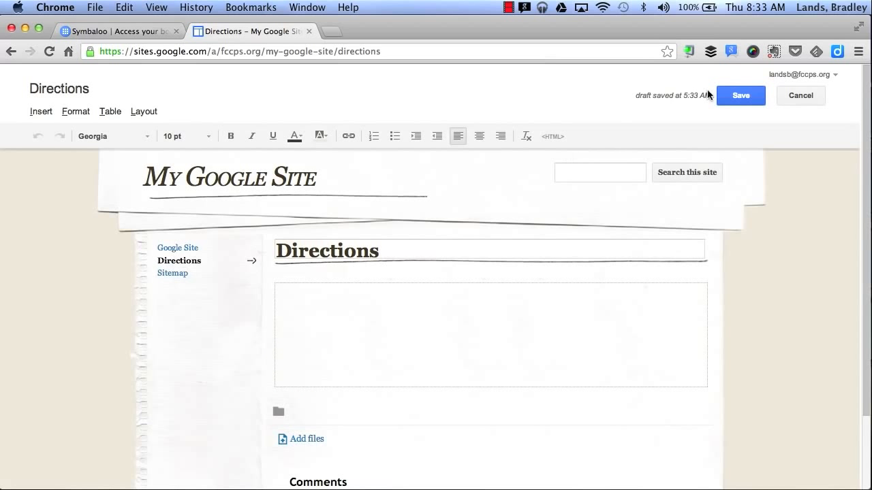
left_click(740, 96)
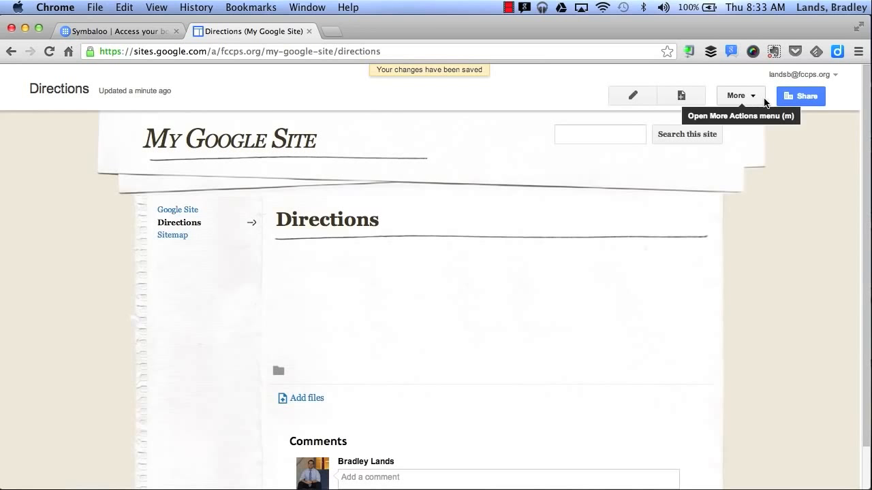
Review the Directions page's settings and leave them without changes
left_click(760, 96)
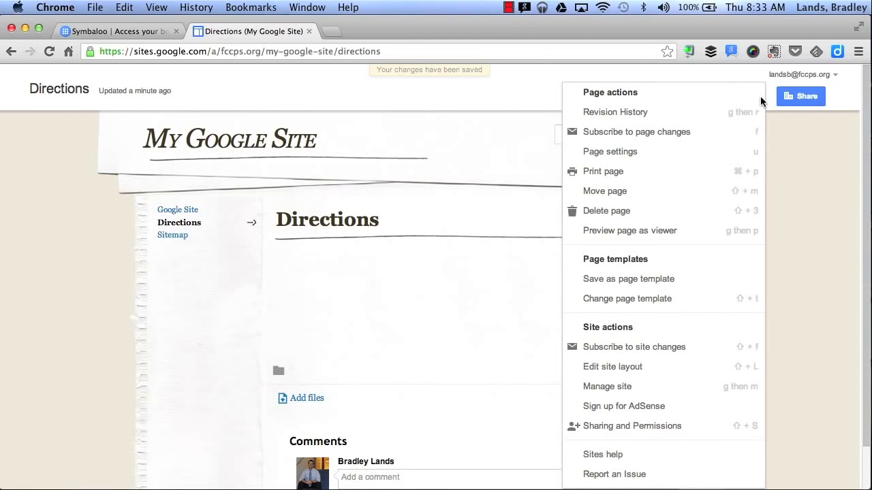
left_click(642, 158)
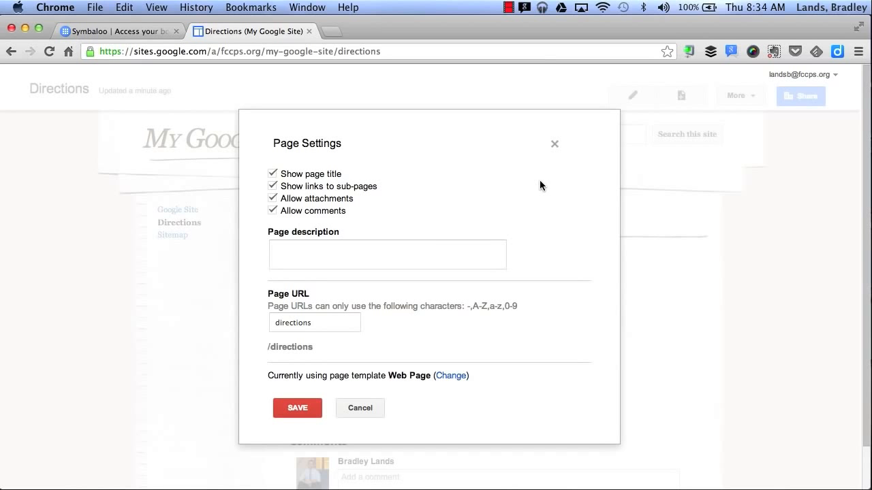
left_click(357, 409)
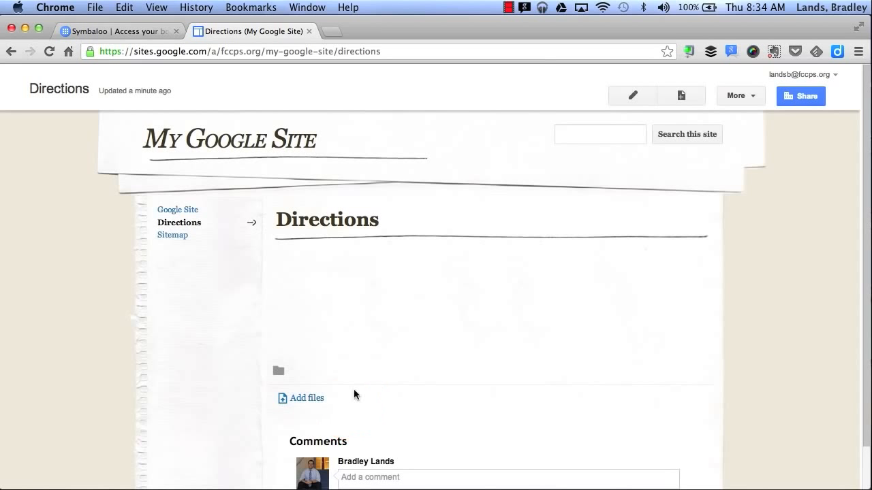
Add horizontal navigation to the site layout and close the layout editor
left_click(724, 94)
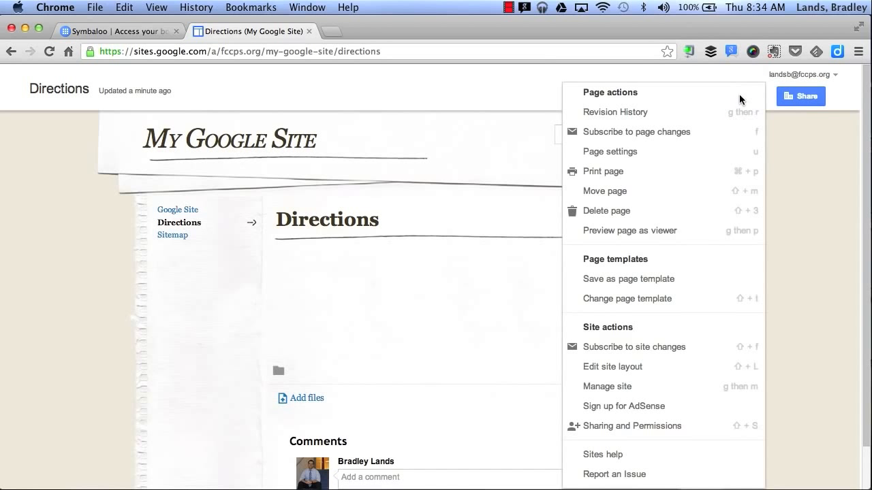
left_click(645, 371)
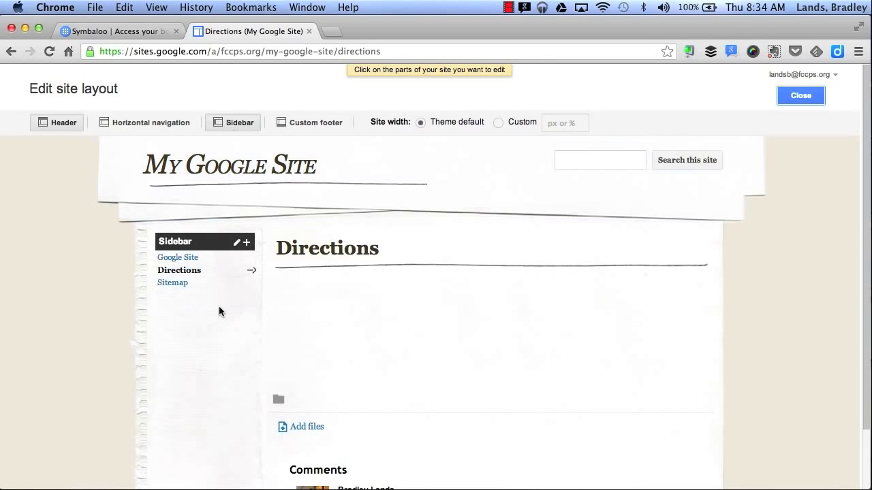
left_click(152, 124)
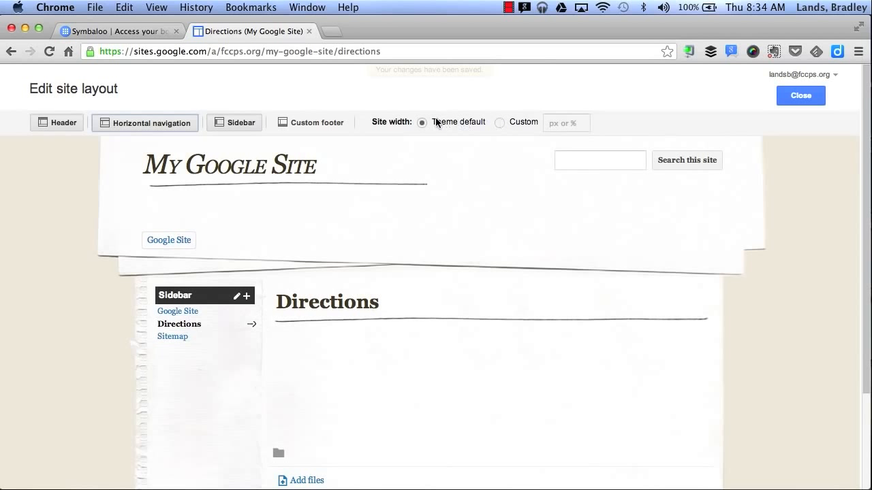
left_click(792, 99)
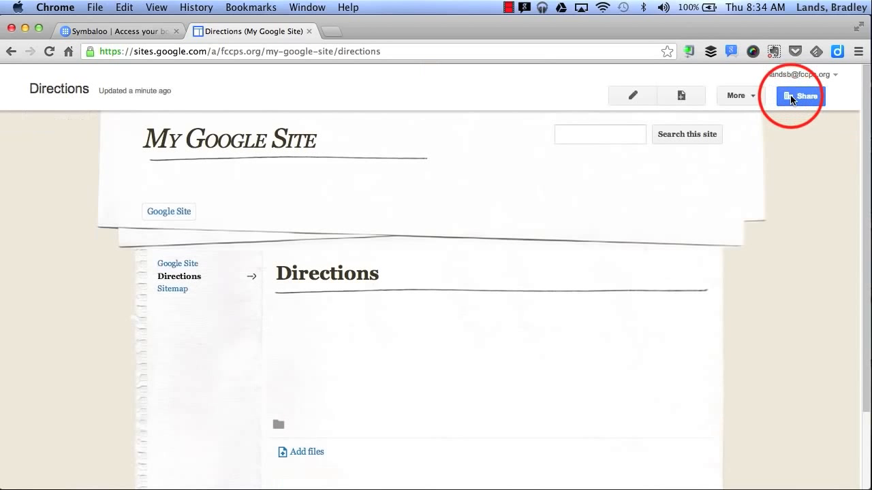
Open the site management area and look through the general settings, including categories, description, landing page and statistics
left_click(756, 95)
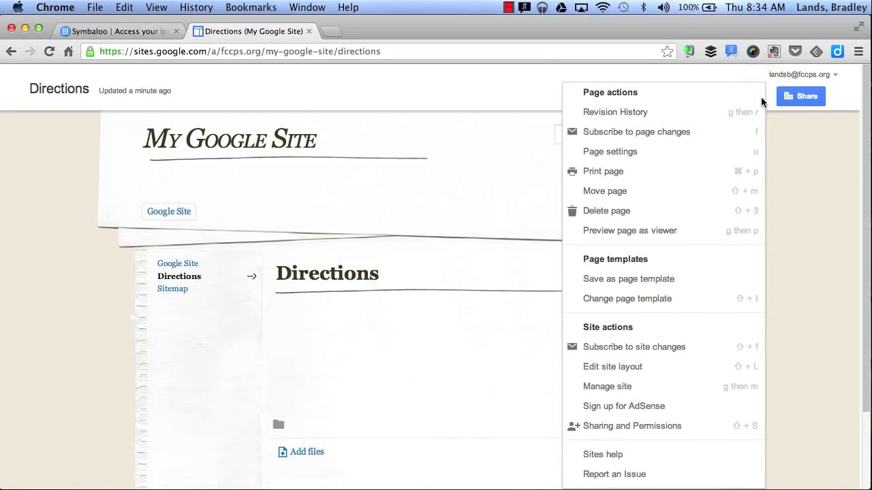
left_click(670, 393)
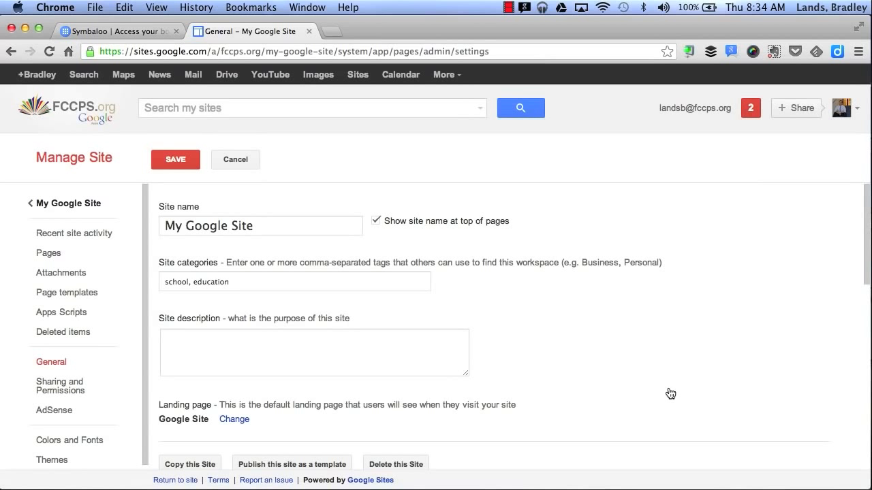
scroll(671, 394, "down", 1)
left_click(239, 258)
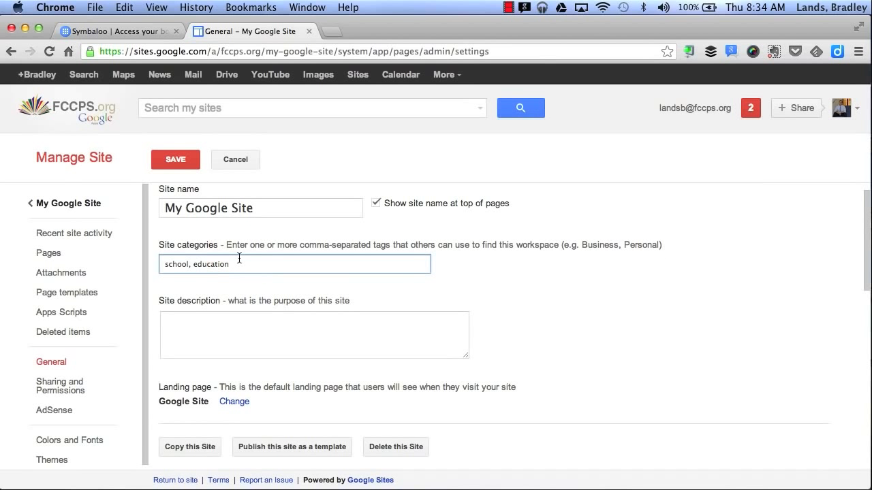
left_click(223, 328)
left_click(222, 331)
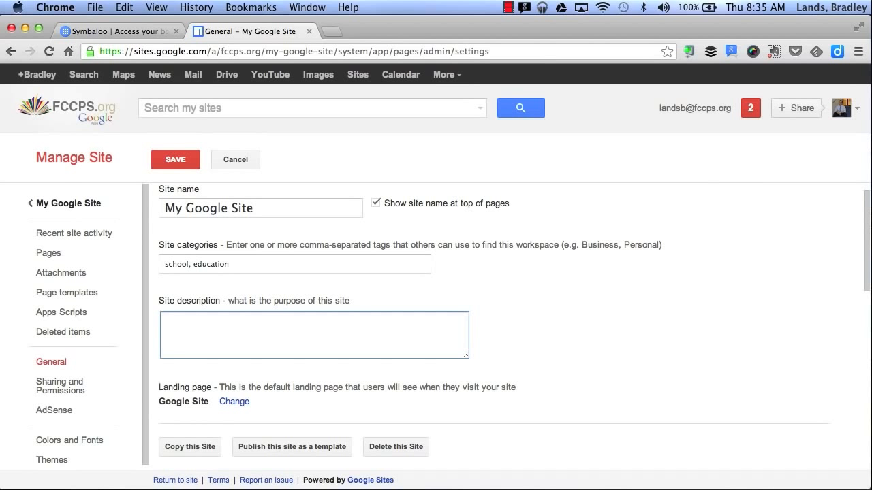
scroll(798, 235, "down", 4)
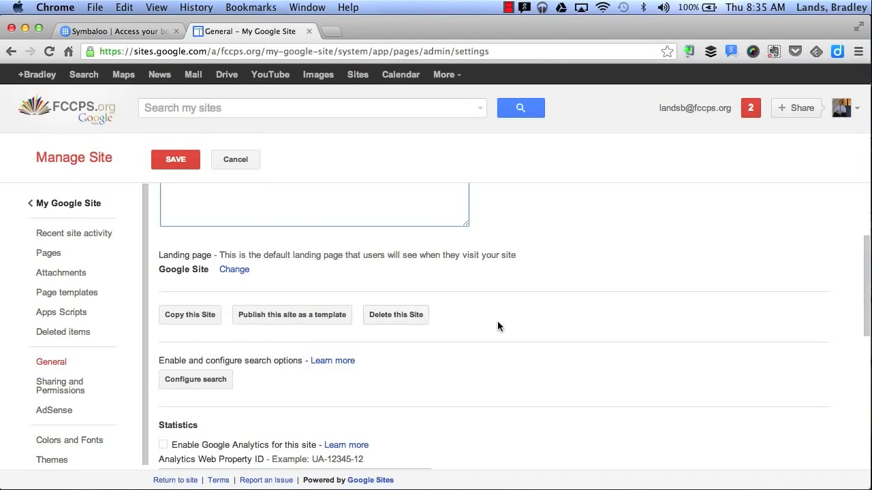
scroll(563, 330, "down", 7)
scroll(562, 329, "up", 12)
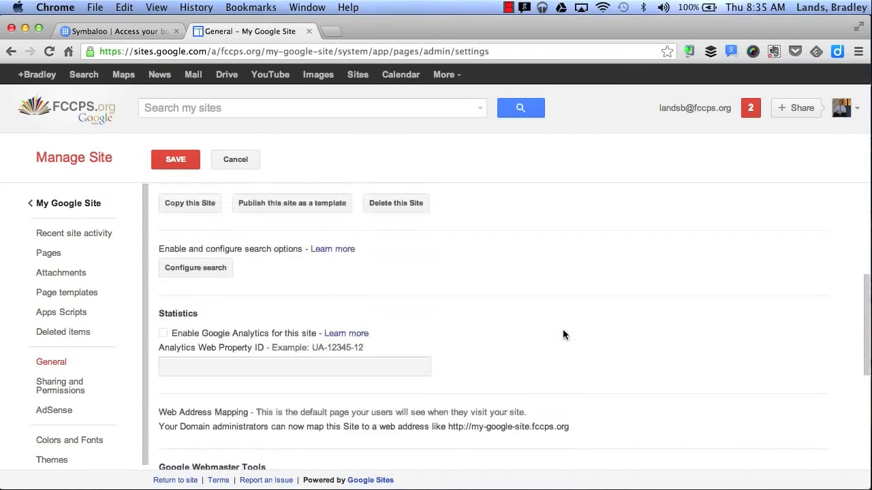
View the site's page hierarchy and look through the color and font customization settings
left_click(73, 254)
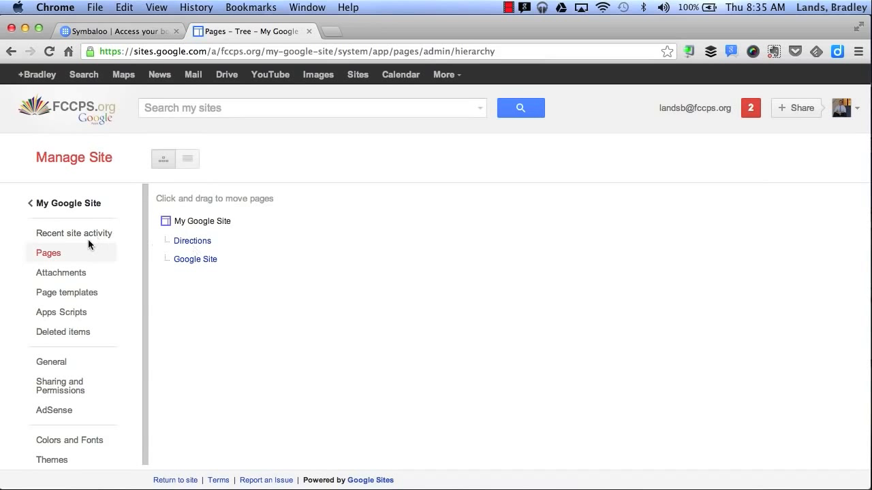
scroll(65, 308, "down", 1)
left_click(60, 433)
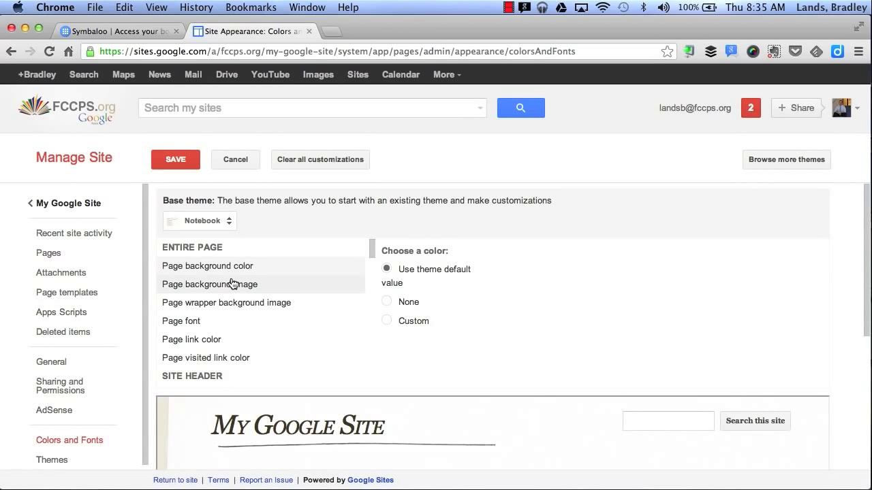
scroll(247, 296, "down", 3)
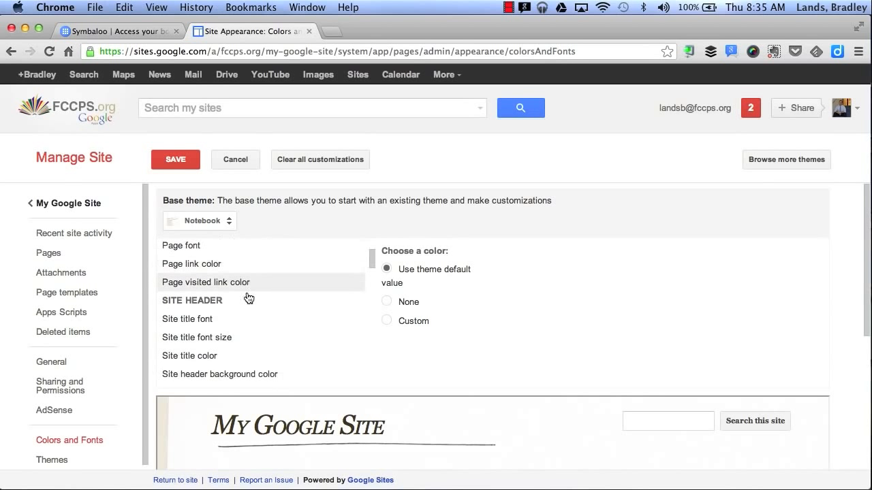
scroll(226, 290, "down", 10)
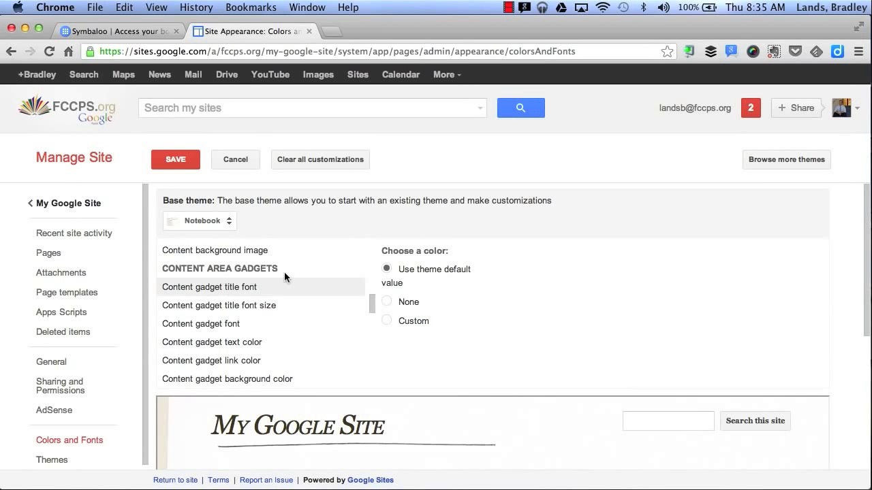
scroll(288, 278, "down", 8)
scroll(276, 276, "up", 1)
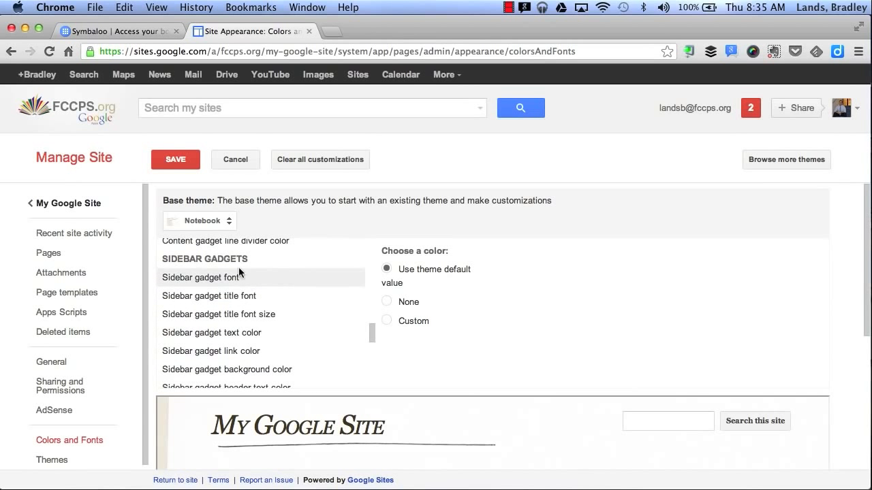
scroll(265, 333, "down", 5)
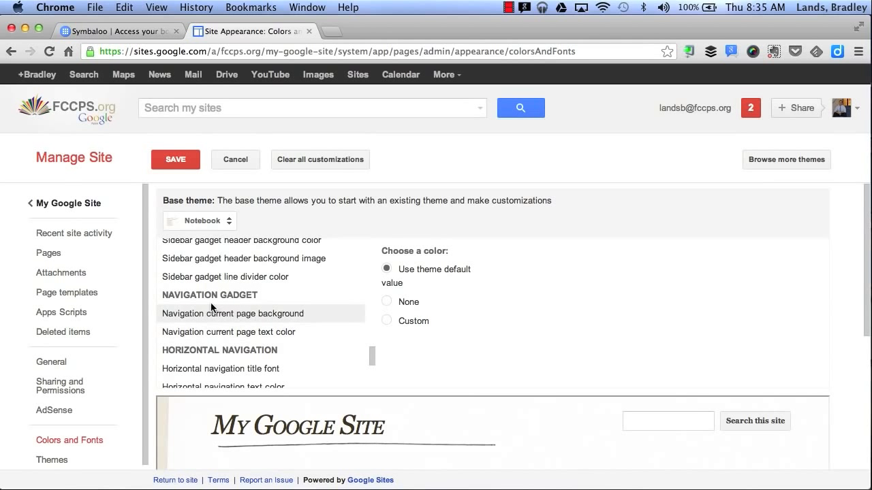
scroll(285, 310, "up", 5)
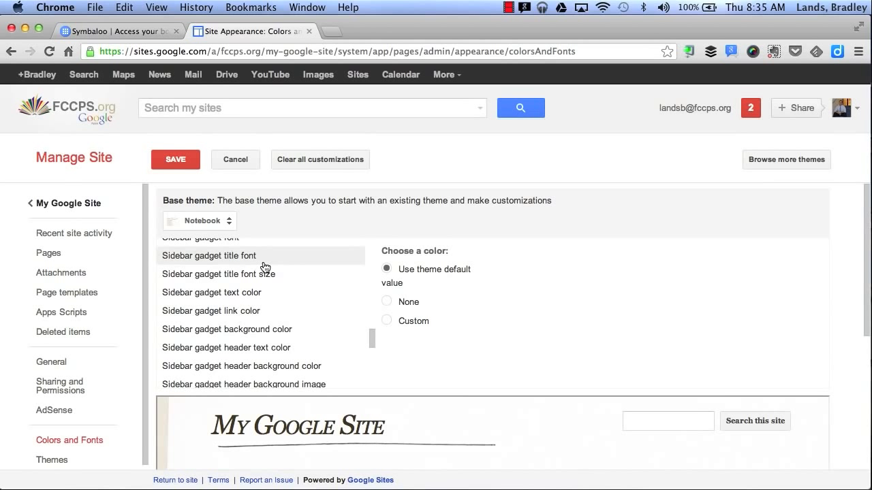
scroll(107, 388, "down", 1)
Change the site's theme to Shipshape, save the change and return to the site
left_click(52, 460)
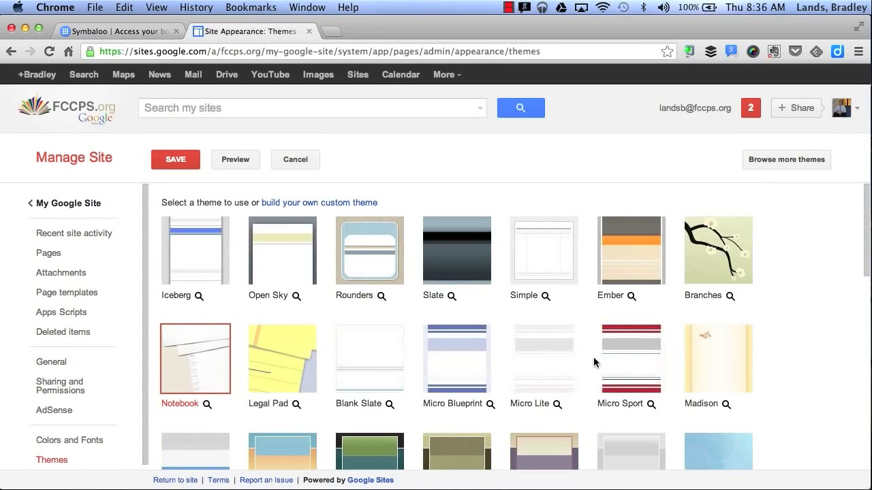
scroll(593, 357, "down", 5)
scroll(593, 360, "down", 1)
scroll(593, 361, "down", 4)
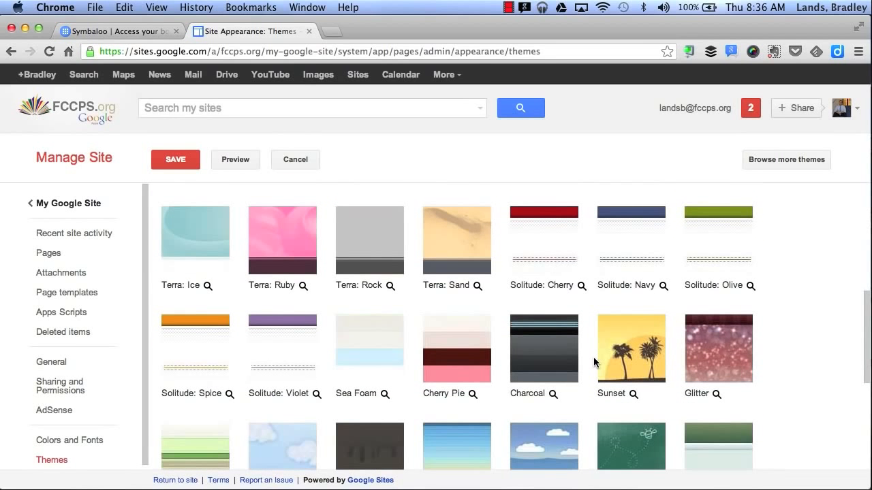
scroll(593, 357, "down", 3)
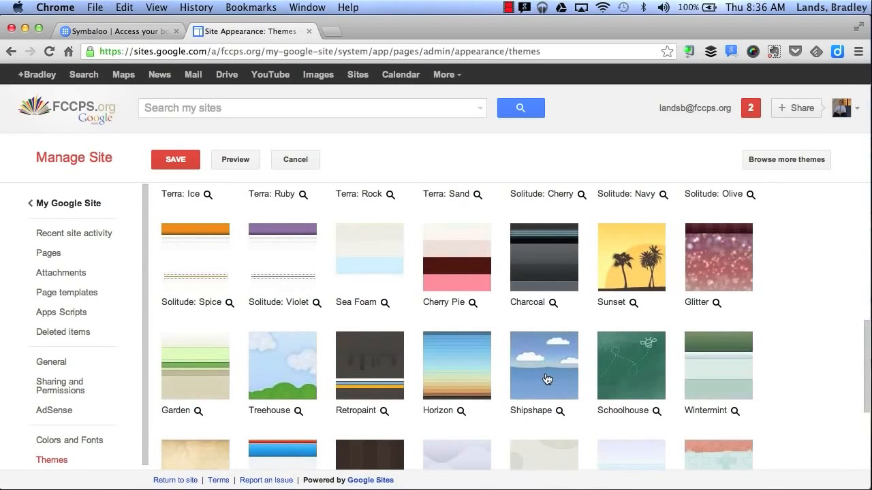
left_click(546, 379)
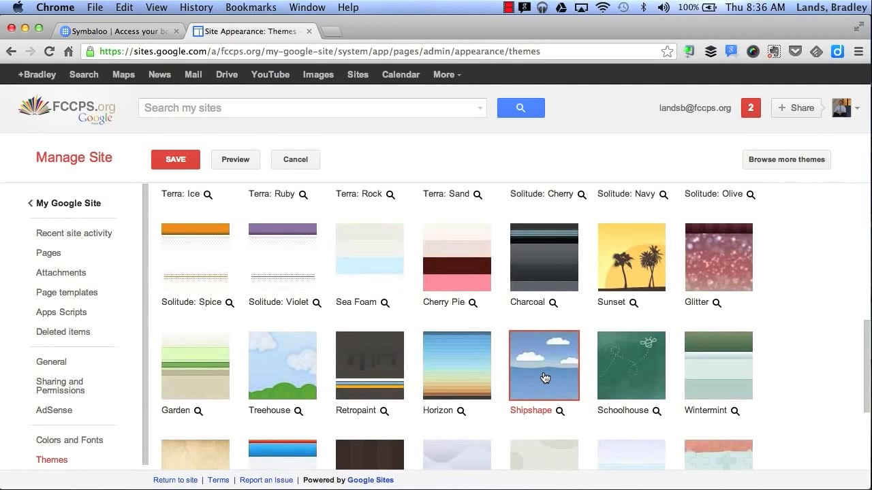
scroll(545, 378, "up", 10)
left_click(190, 162)
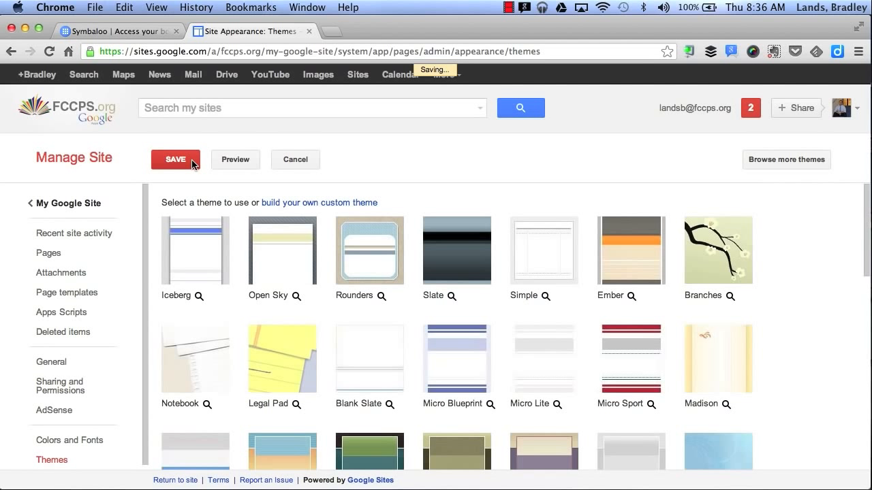
left_click(75, 214)
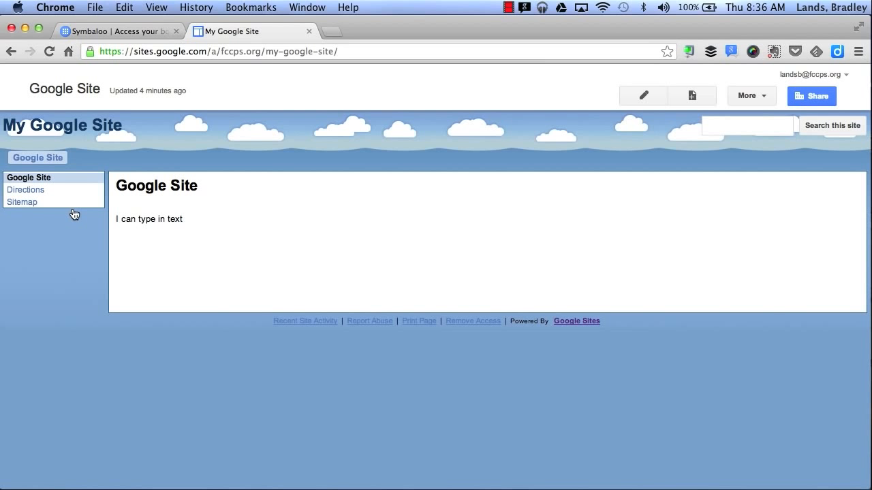
Open the site's sharing and permissions settings and examine the field for adding people by name, email address or group
left_click(824, 97)
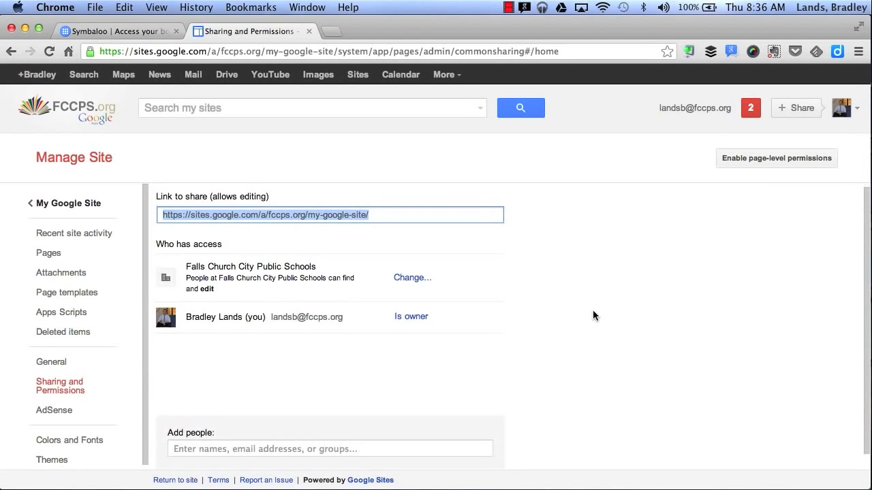
scroll(592, 313, "down", 1)
left_click(209, 432)
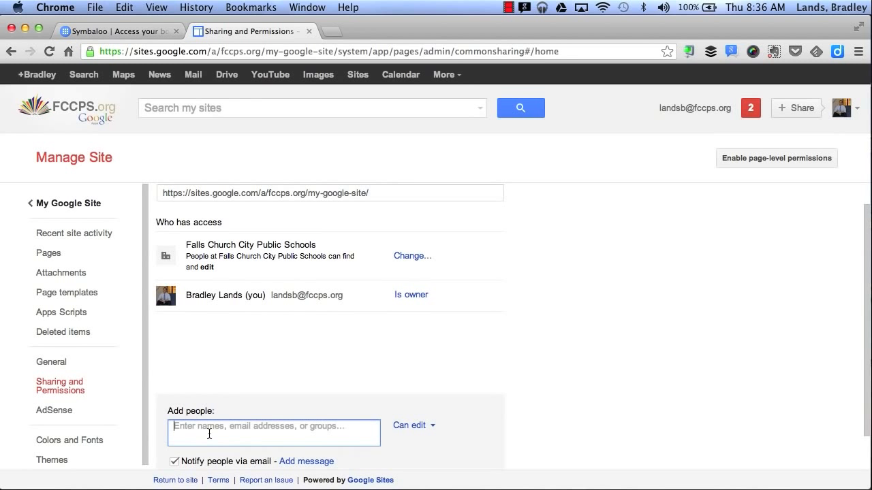
Review the visibility options and access levels for Falls Church City Public Schools, save with Can edit kept, and return to the site
left_click(398, 256)
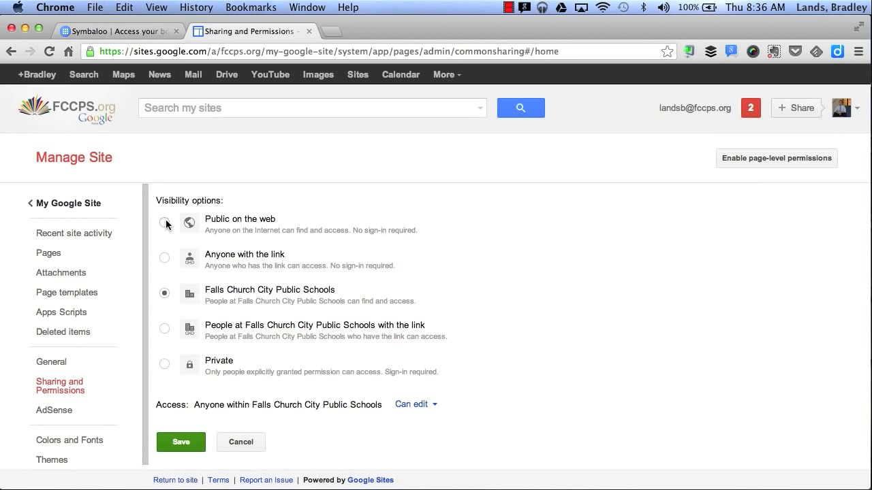
left_click(417, 411)
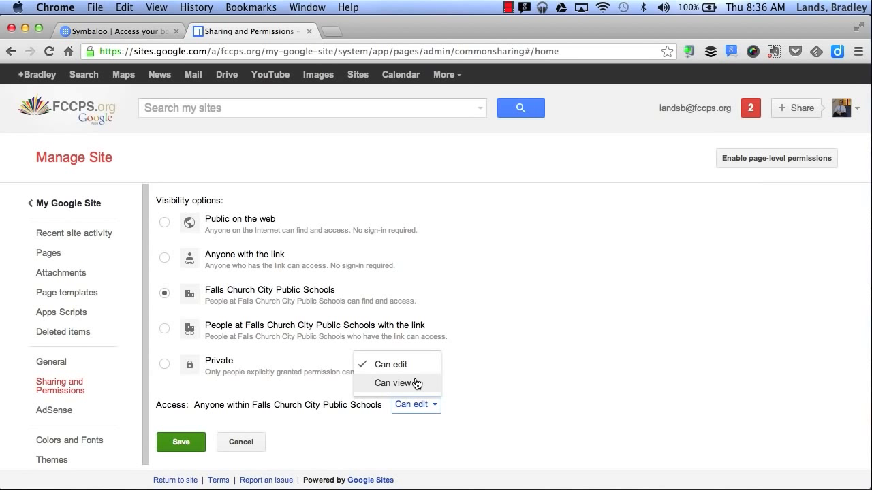
left_click(180, 442)
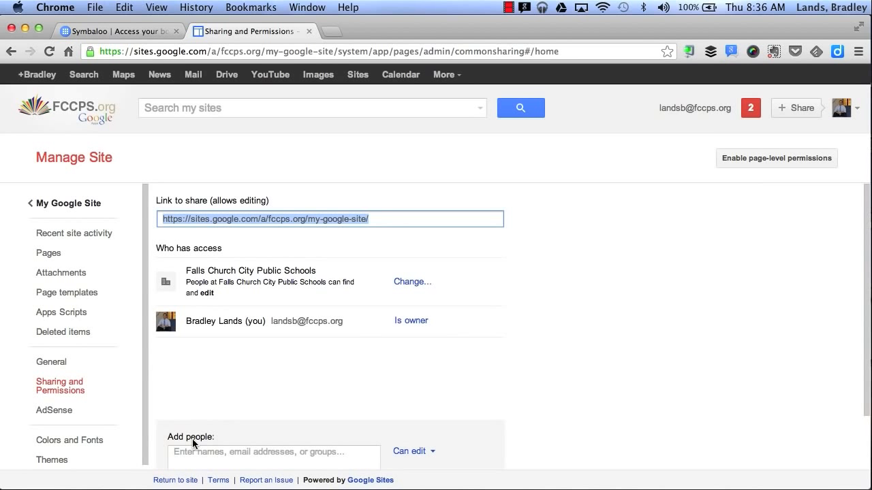
left_click(88, 206)
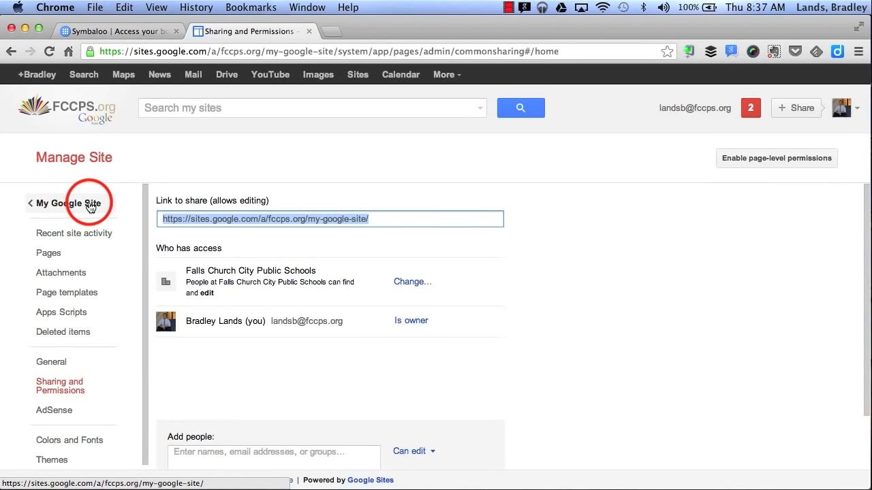